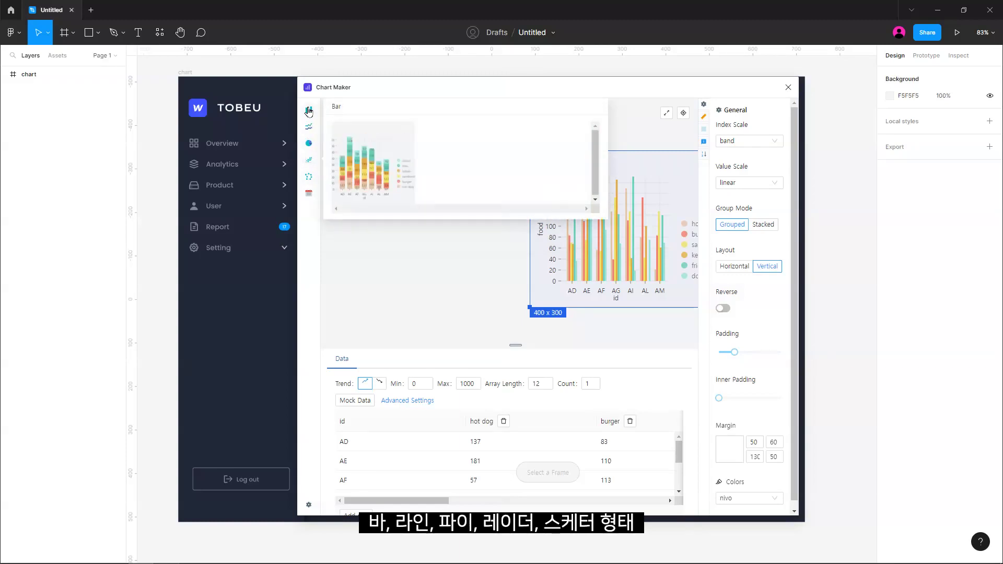
# Create a bar chart with grouped bars in a vertical layout
pyautogui.click(309, 110)
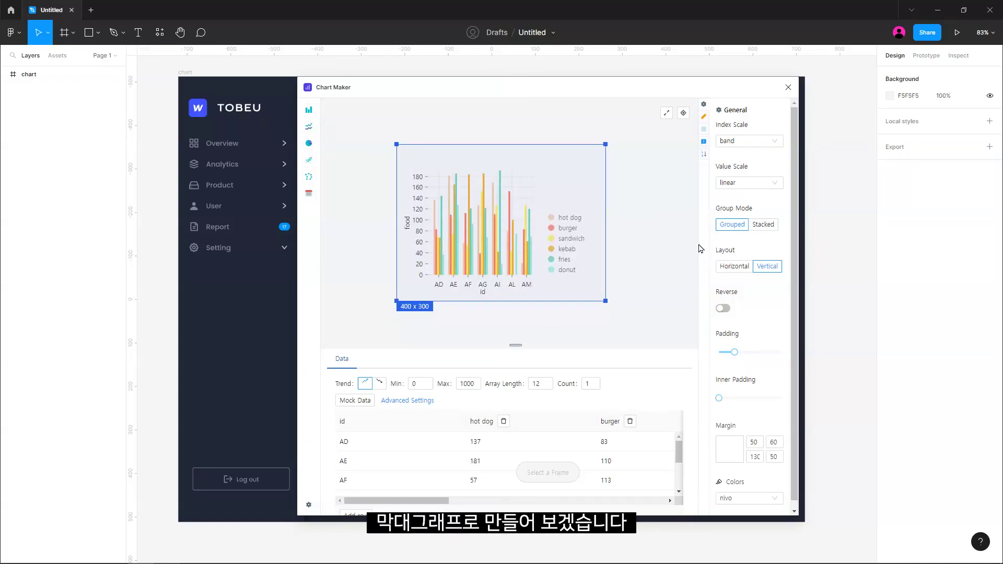
pyautogui.click(748, 269)
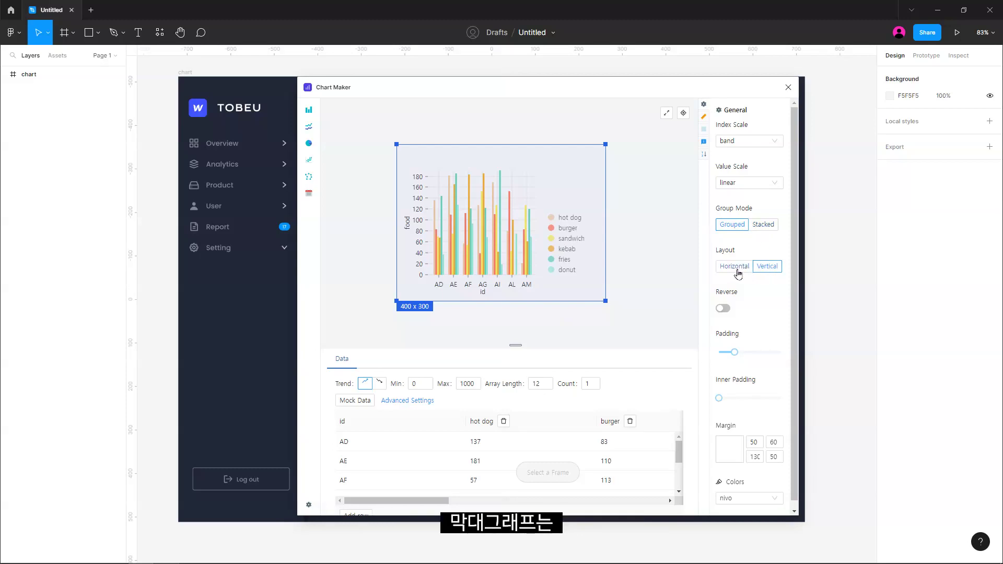
pyautogui.click(774, 270)
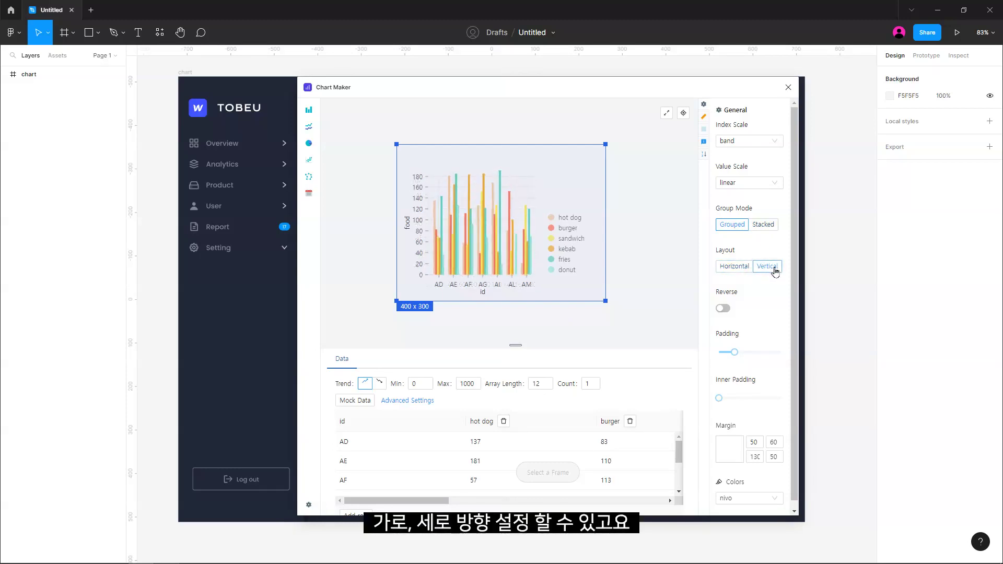
pyautogui.scroll(-1, 711, 280)
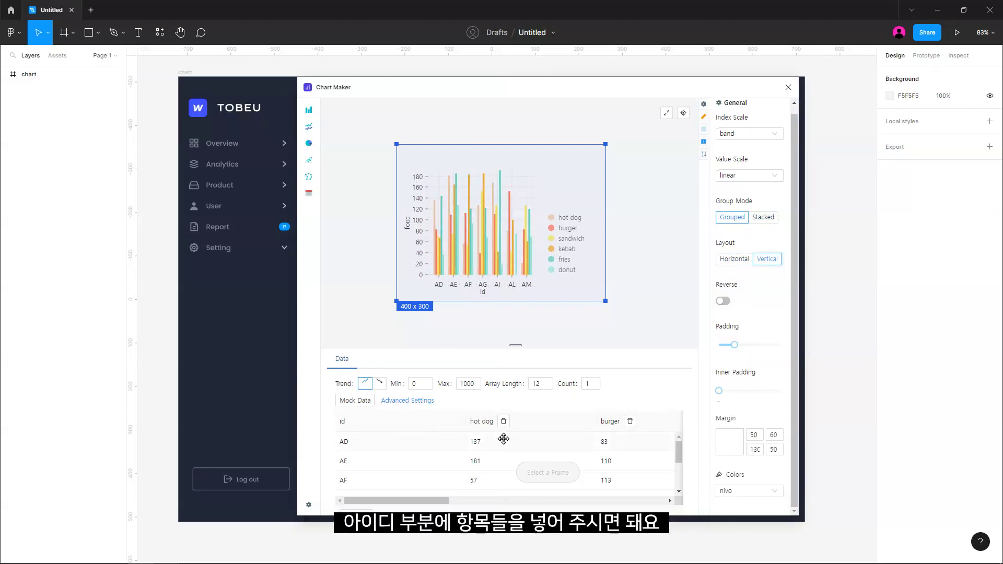
# Rename the hot dog, burger, sandwich and fries data columns to NFT, SYSTEM, BANKING and META
pyautogui.click(486, 422)
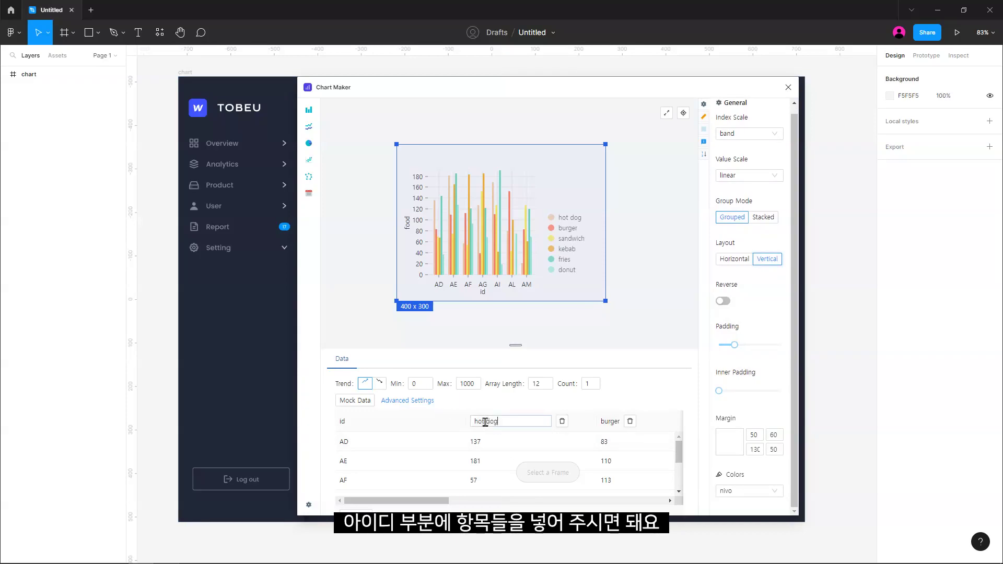
pyautogui.press('BackSpace')
pyautogui.press('BackSpace')
pyautogui.press('BackSpace')
pyautogui.press('BackSpace')
pyautogui.press('BackSpace')
pyautogui.press('BackSpace')
pyautogui.press('BackSpace')
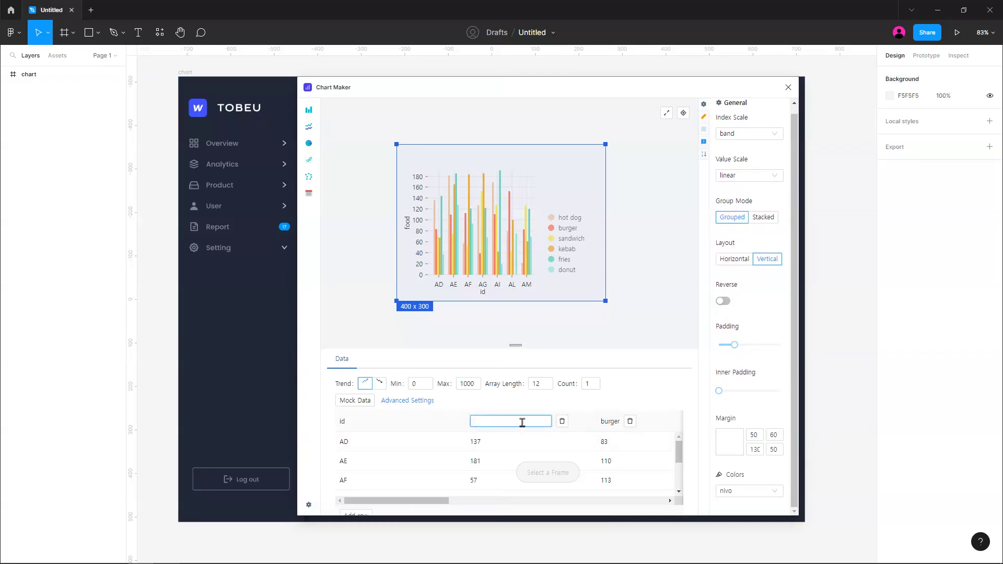
pyautogui.write('NFT')
pyautogui.press('Return')
pyautogui.click(610, 421)
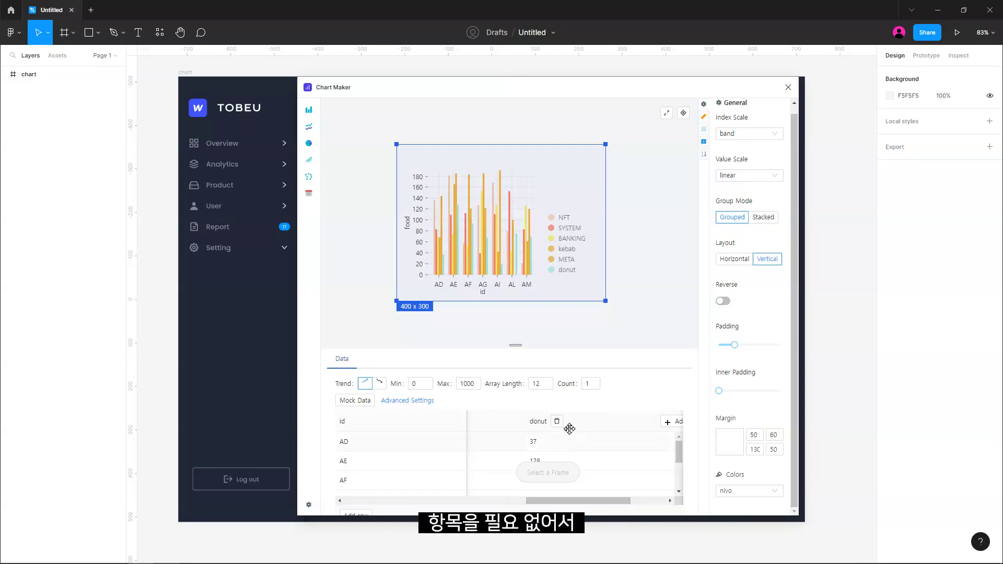
# Delete the donut and kebab columns from the chart data
pyautogui.click(557, 421)
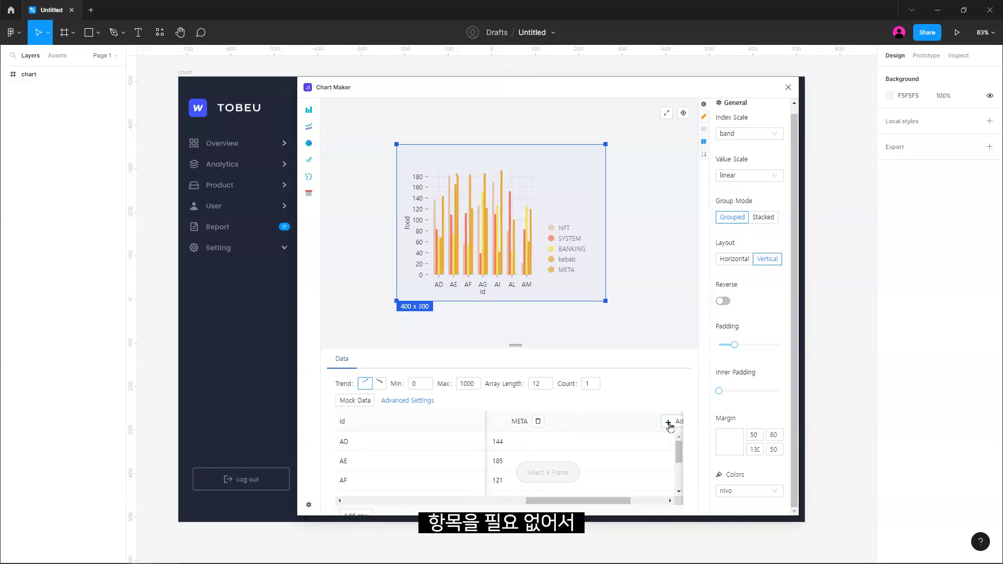
pyautogui.moveTo(552, 506); pyautogui.dragTo(505, 498)
pyautogui.hscroll(-1, 537, 466)
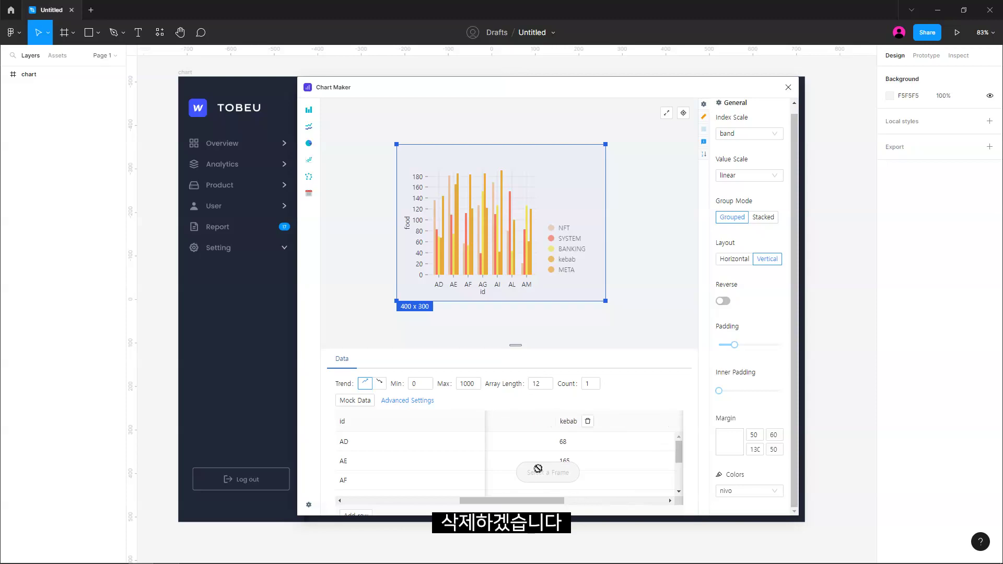
pyautogui.click(588, 421)
pyautogui.moveTo(546, 501); pyautogui.dragTo(611, 435)
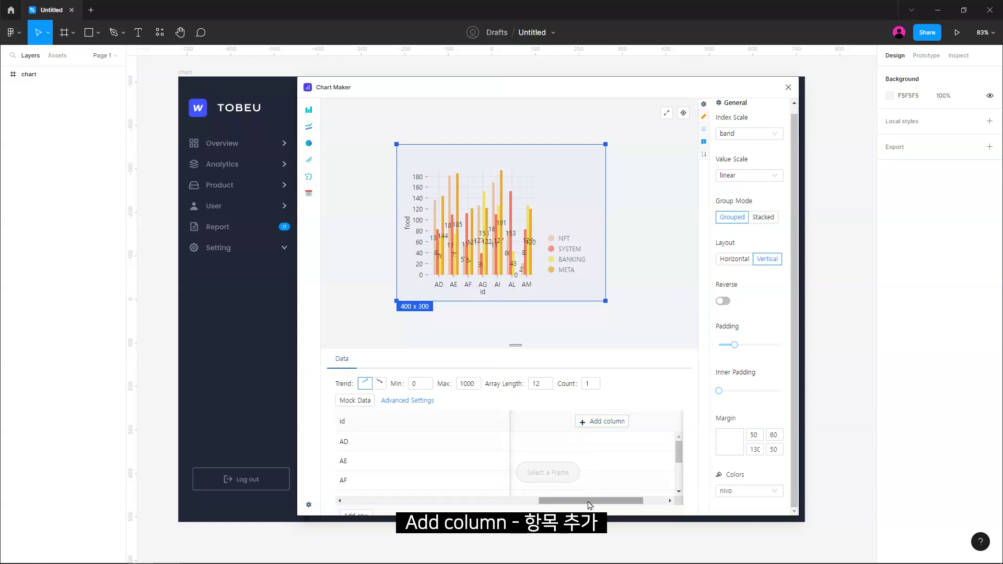
# Rename the first two data rows, AD and AE, to Jan and Feb
pyautogui.moveTo(591, 503); pyautogui.dragTo(359, 507)
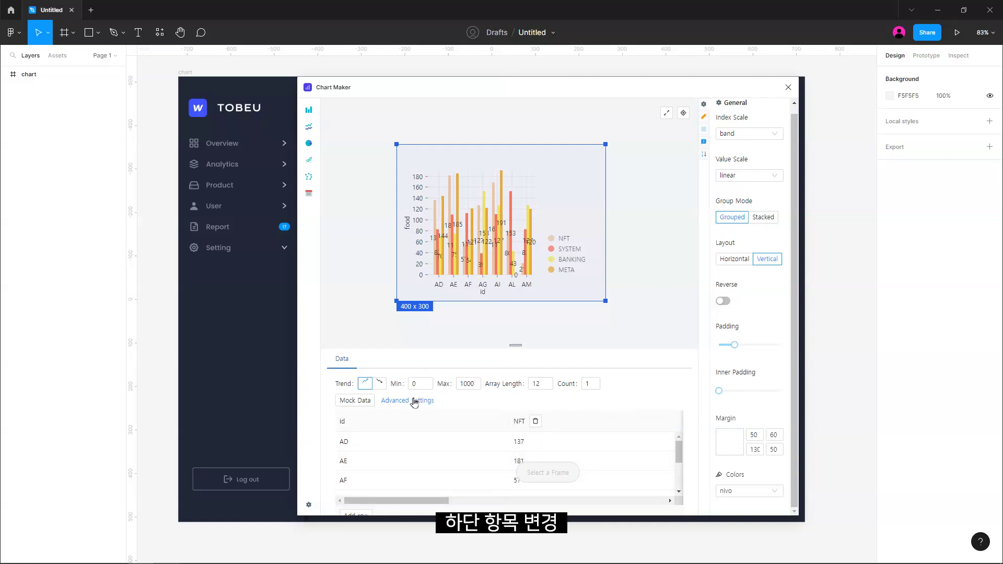
pyautogui.click(354, 443)
pyautogui.press('BackSpace')
pyautogui.press('BackSpace')
pyautogui.write('Jan')
pyautogui.press('Return')
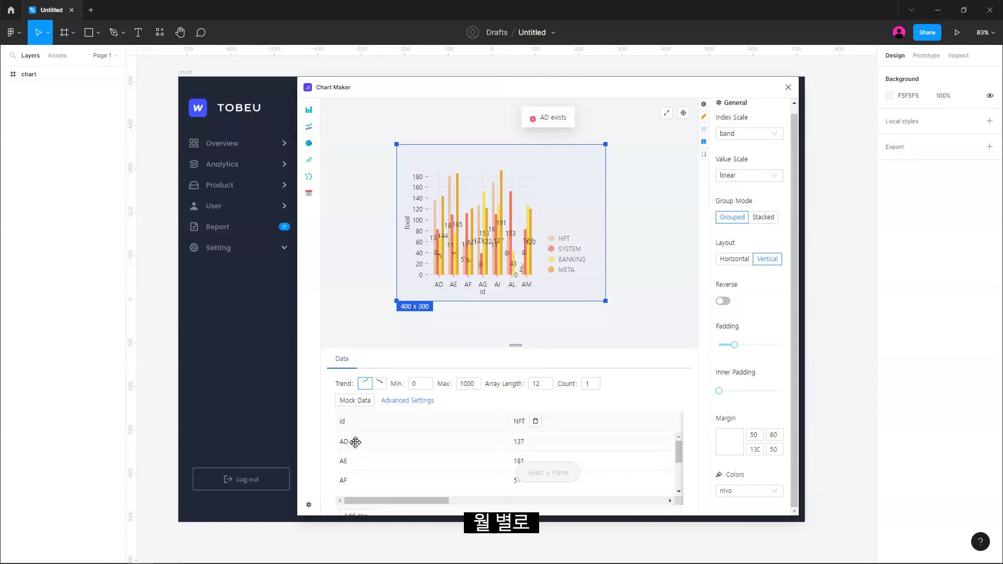
pyautogui.click(356, 462)
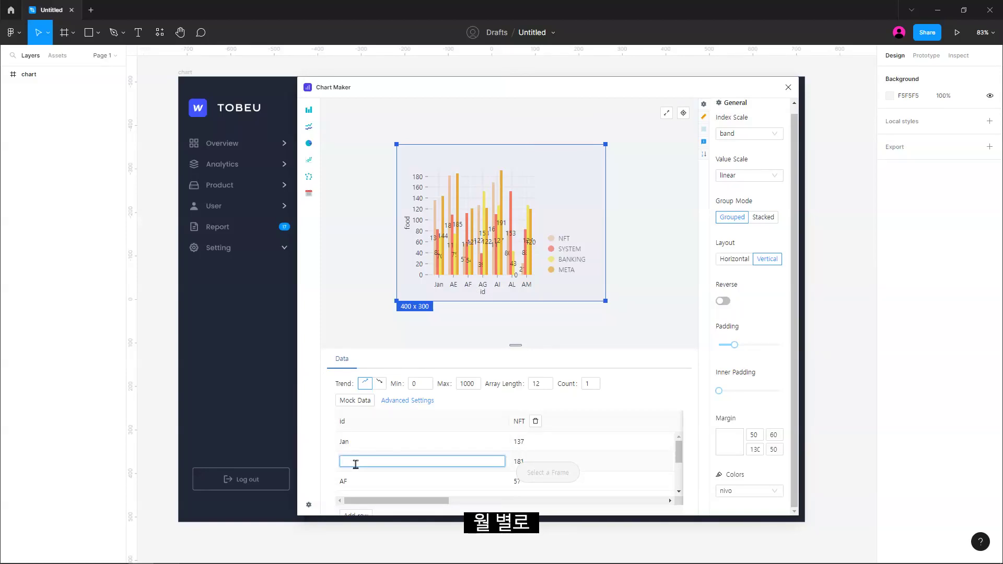
pyautogui.write('Feb')
pyautogui.press('Return')
# Rename the third and fourth data rows, AF and AG, to Mar and Apr
pyautogui.click(355, 481)
pyautogui.press('BackSpace')
pyautogui.press('BackSpace')
pyautogui.write('Mar')
pyautogui.press('Return')
pyautogui.click(357, 479)
pyautogui.press('BackSpace')
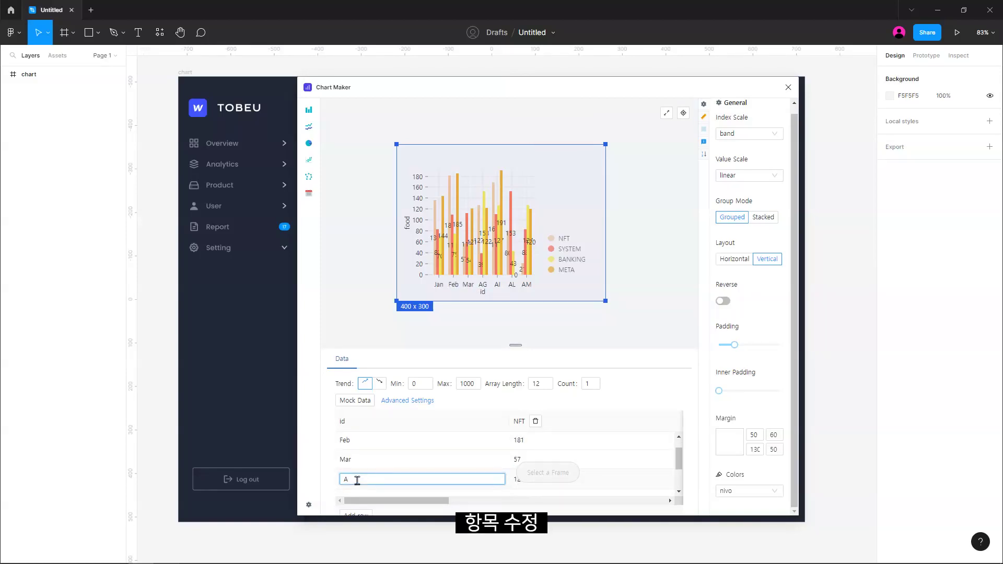
pyautogui.write('pr')
pyautogui.press('Return')
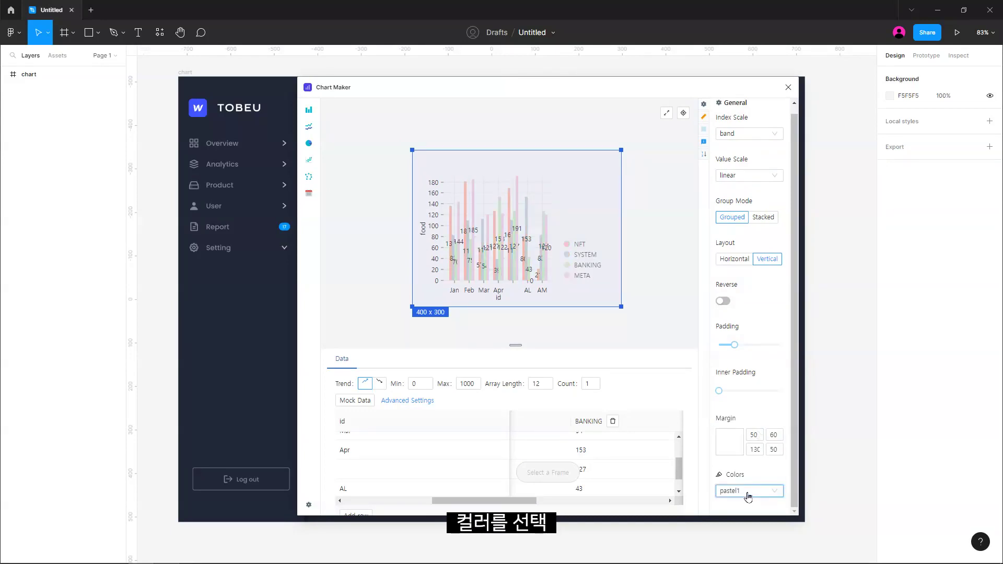
# Set the chart's color scheme to red_yellow_blue
pyautogui.click(749, 492)
pyautogui.scroll(-5, 753, 418)
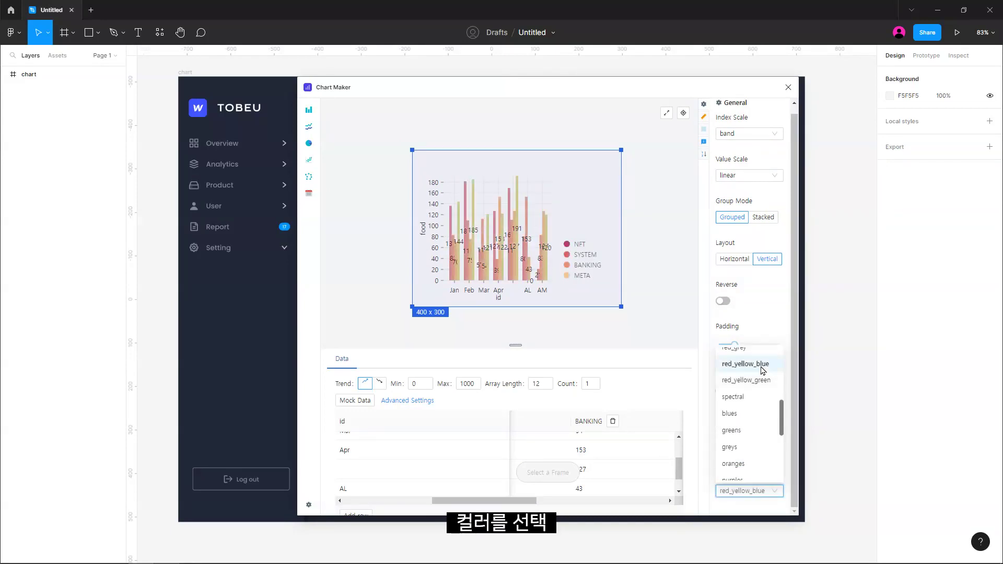
pyautogui.click(760, 366)
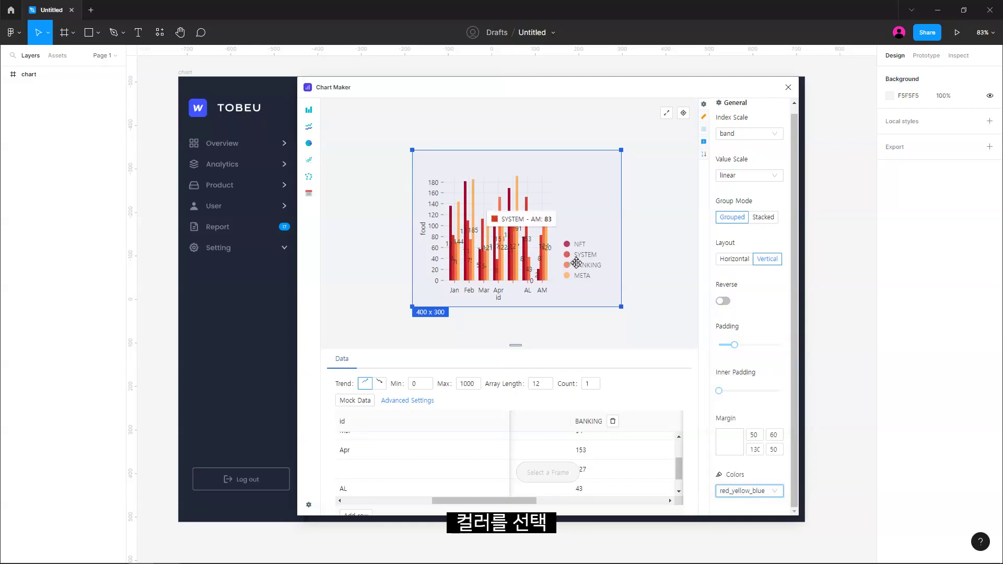
# Reduce the padding between the bar groups slightly and keep the inner padding at its minimum
pyautogui.moveTo(735, 346); pyautogui.dragTo(727, 350)
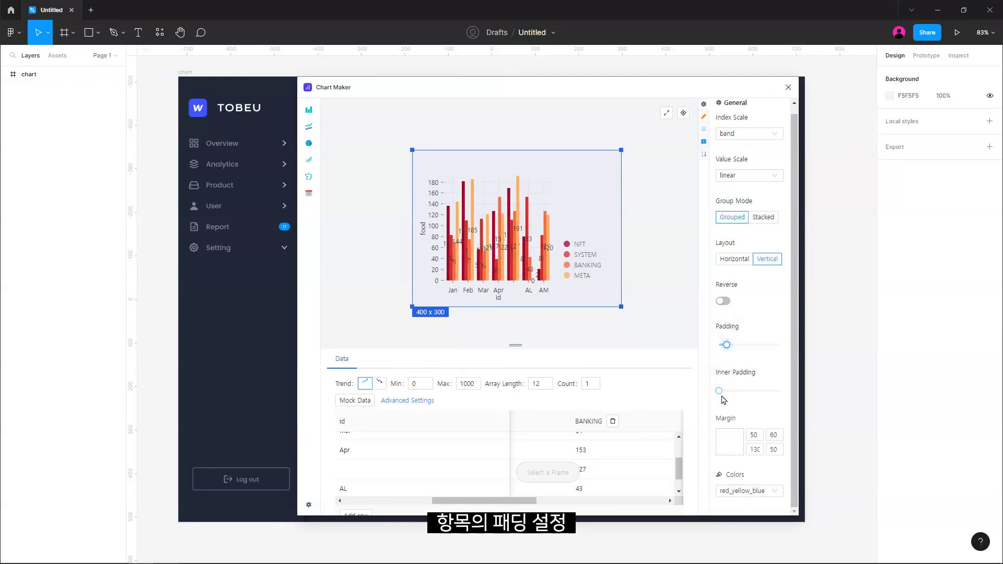
pyautogui.moveTo(720, 391)
pyautogui.mouseDown()
pyautogui.moveTo(732, 396)
pyautogui.moveTo(715, 400)
pyautogui.mouseUp()
pyautogui.moveTo(732, 397)
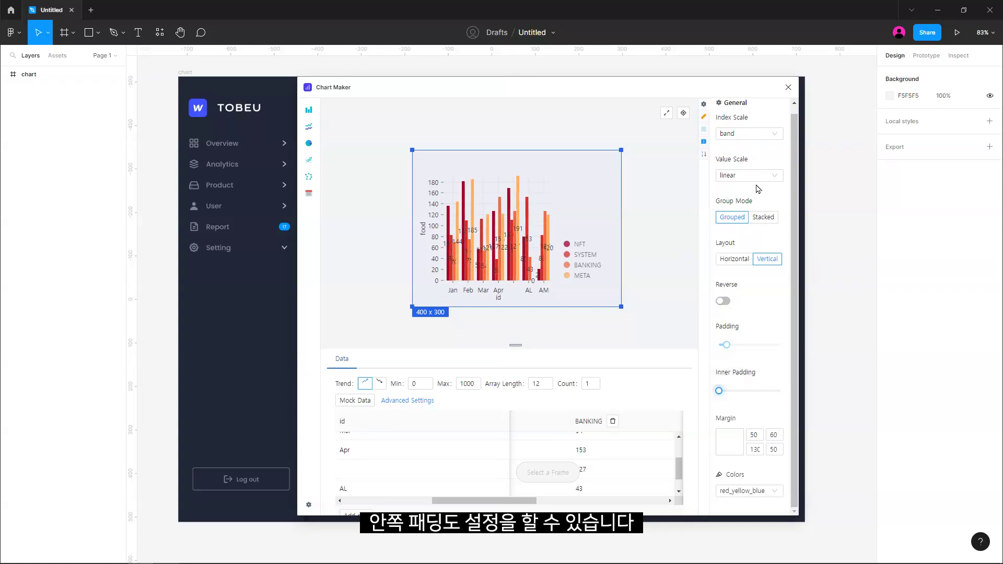
pyautogui.click(588, 449)
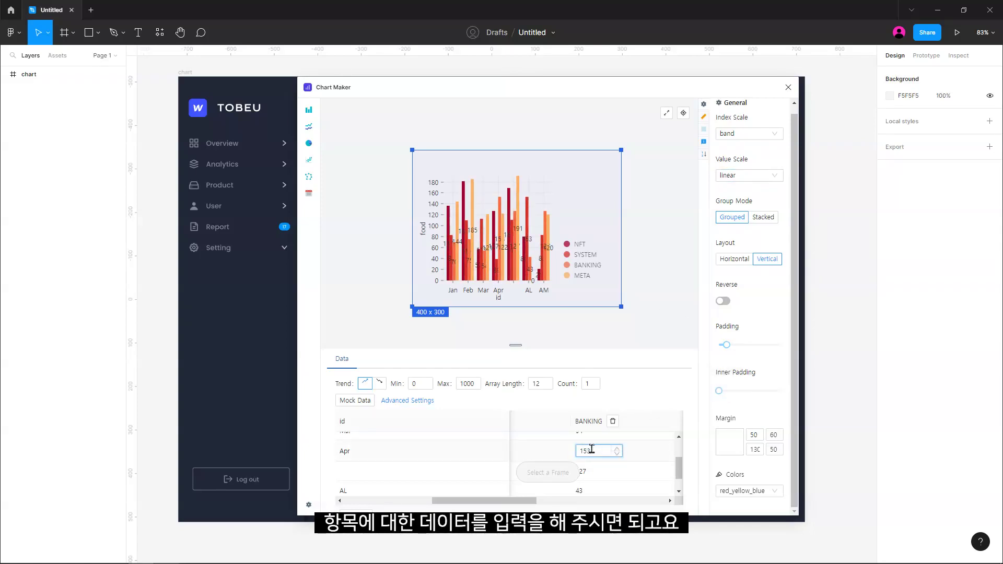
pyautogui.click(598, 469)
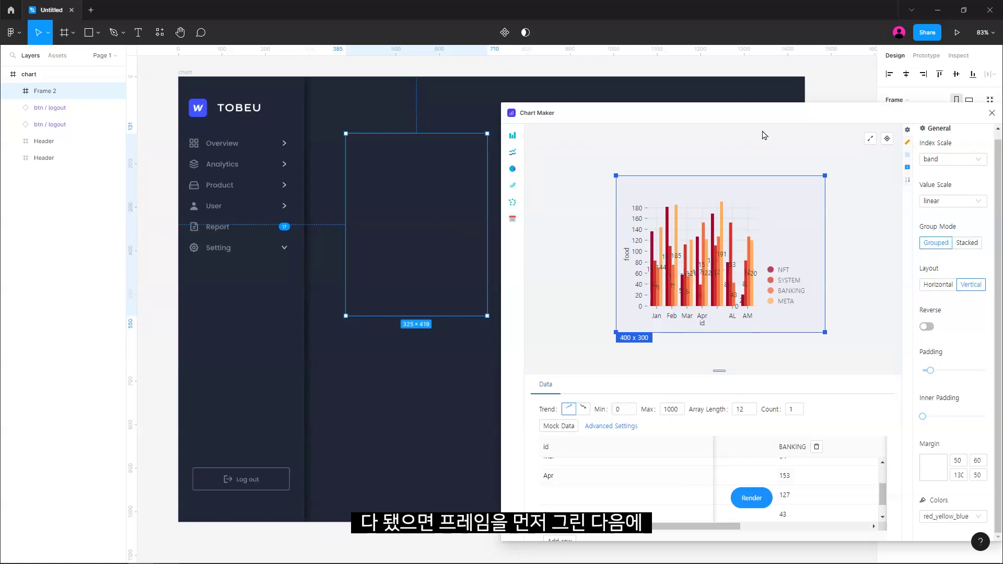
# Render the bar chart into the selected 325 × 419 frame and close the Chart Maker plugin
pyautogui.moveTo(759, 116); pyautogui.dragTo(607, 108)
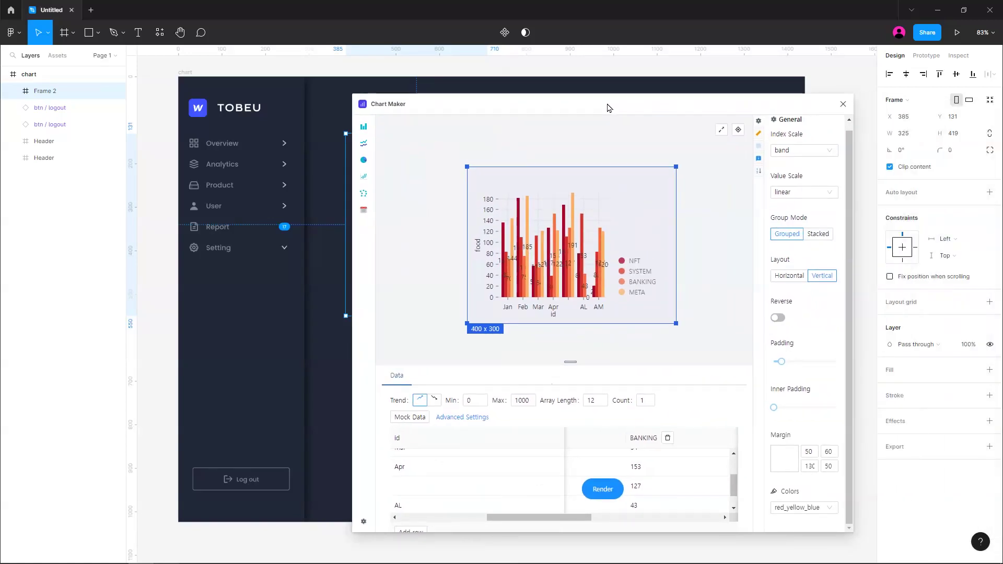
pyautogui.click(603, 490)
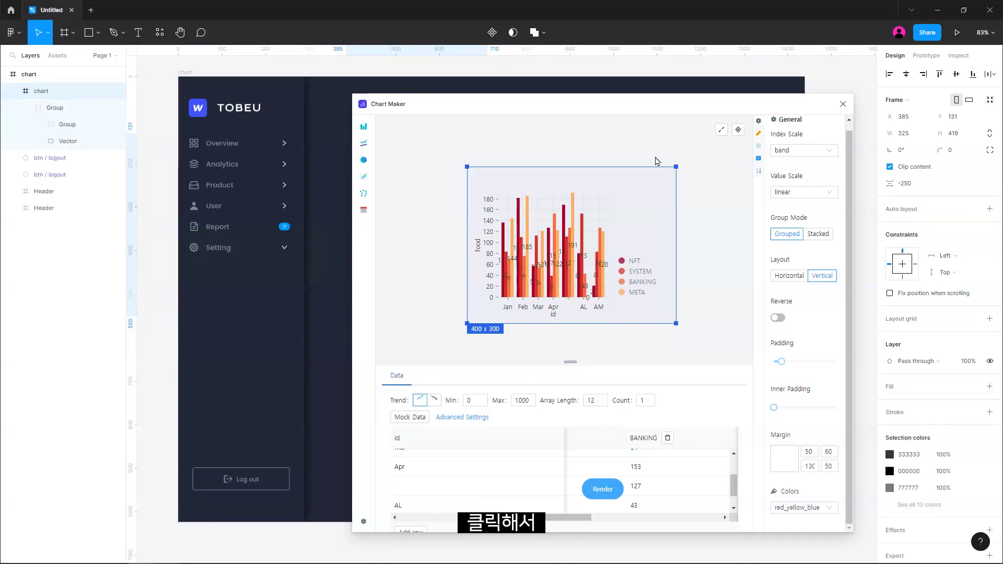
pyautogui.click(843, 104)
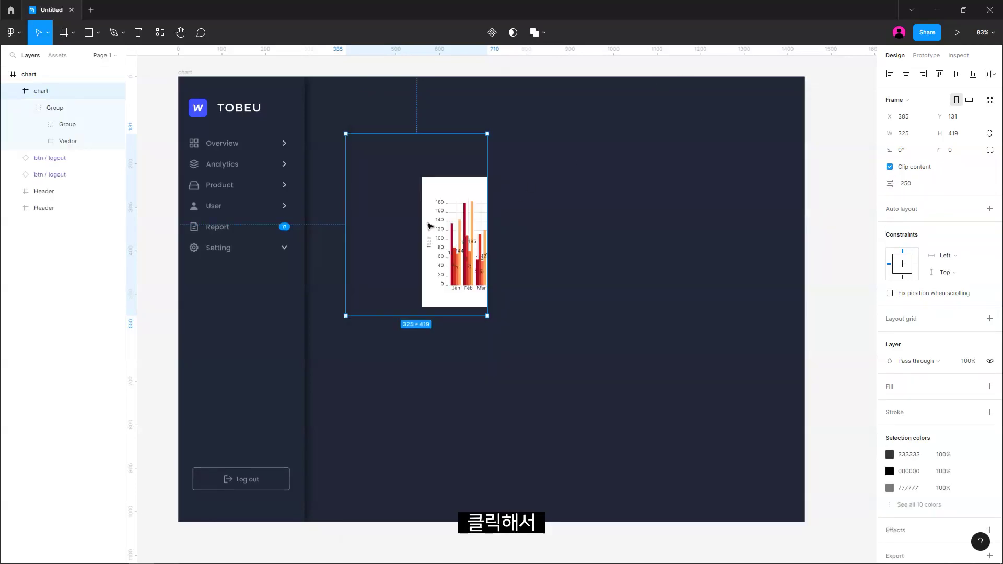
# Move the rendered chart group to X 23, Y 50 inside its frame and check its nested layers
pyautogui.click(68, 107)
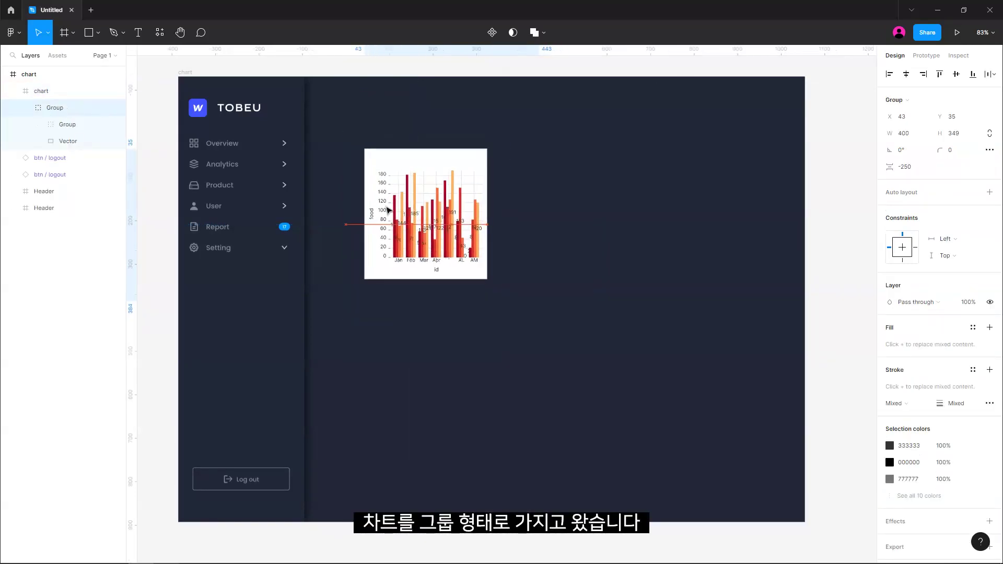
pyautogui.click(38, 124)
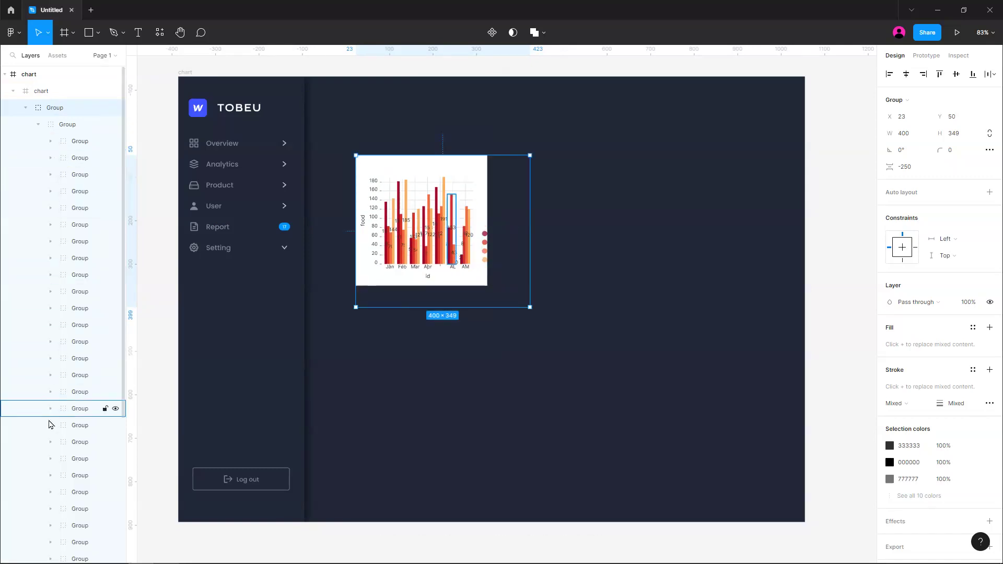
pyautogui.click(38, 124)
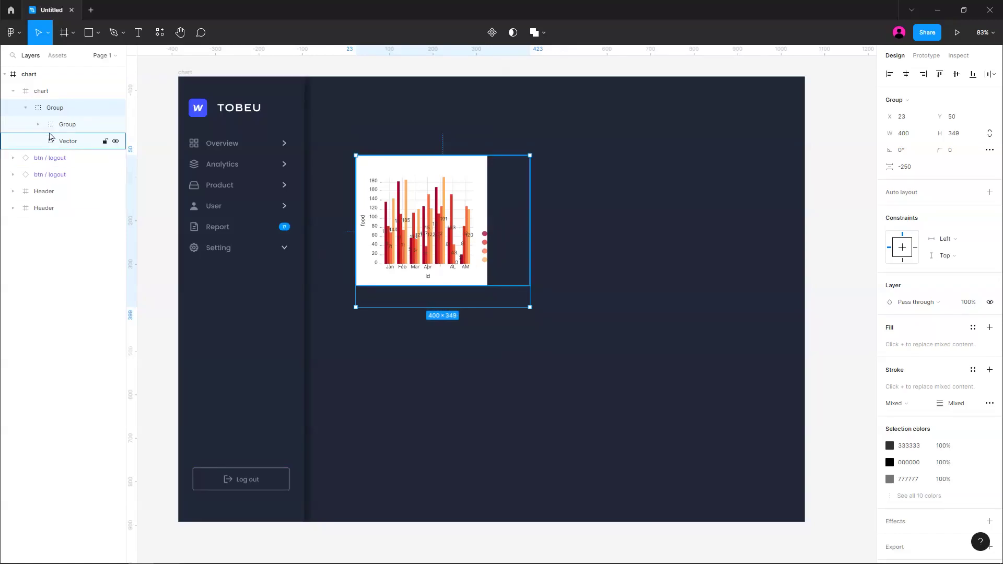
# Delete the white background rectangle behind the chart and move the chart to the dashboard's upper-right area
pyautogui.click(78, 142)
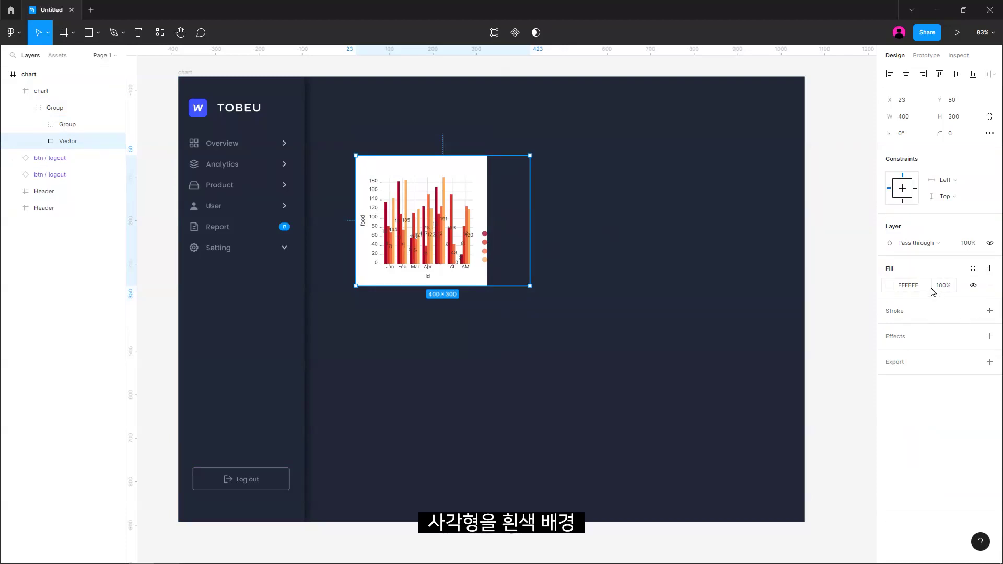
pyautogui.press('Delete')
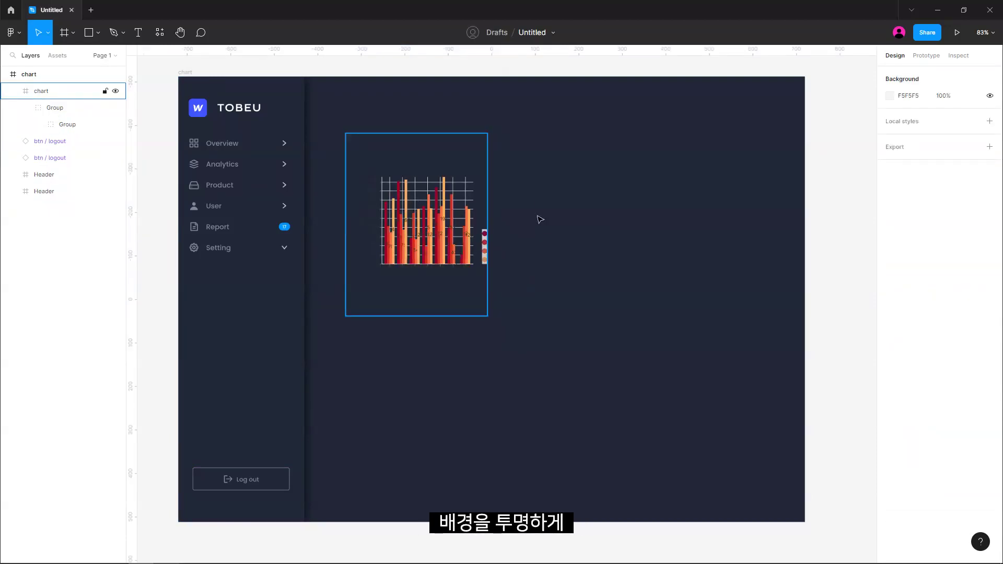
pyautogui.moveTo(460, 305); pyautogui.dragTo(438, 298)
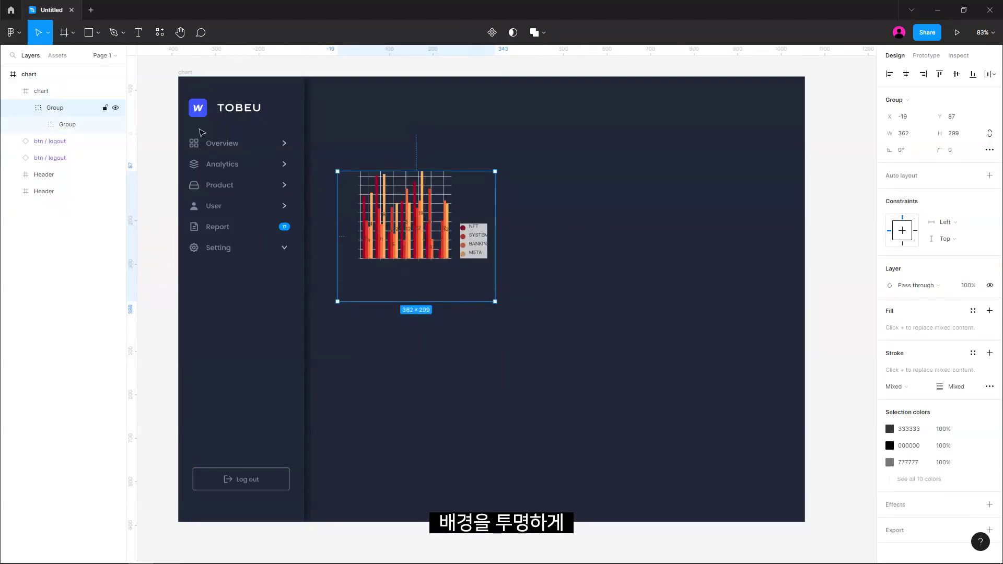
pyautogui.click(36, 92)
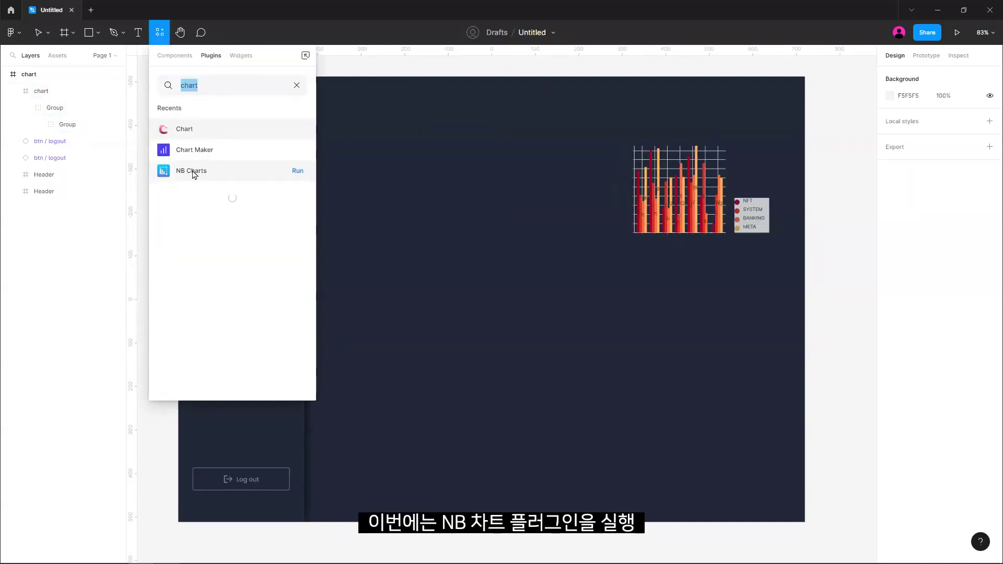
# Run the NB Charts plugin and look through its horizontal bar, pie, radar and scatter chart settings
pyautogui.click(192, 171)
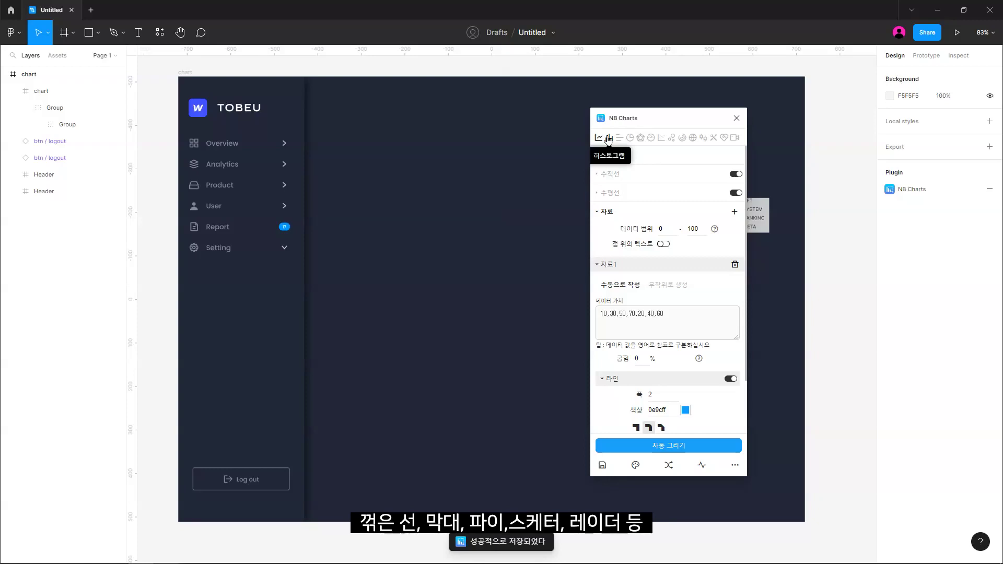
pyautogui.click(619, 137)
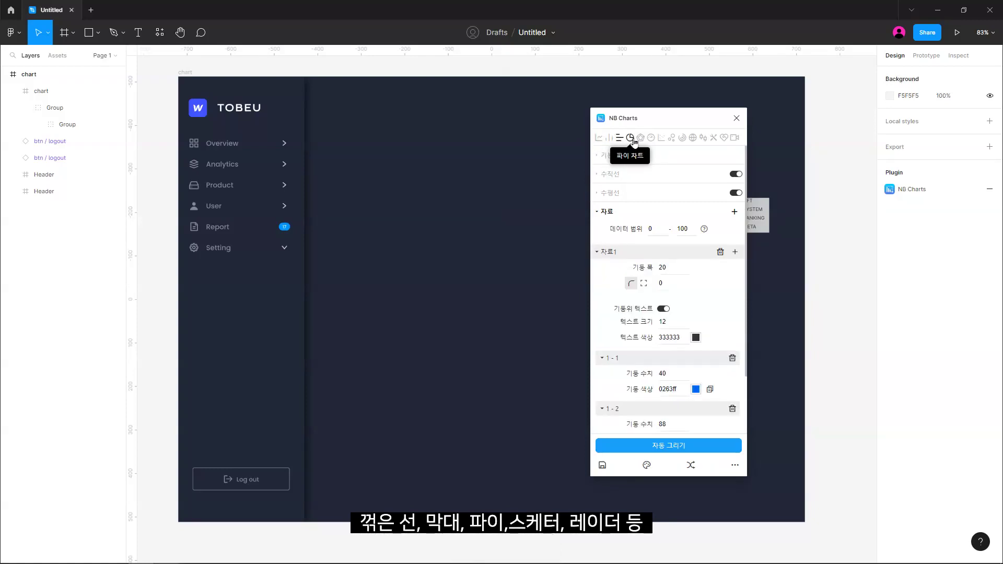
pyautogui.click(630, 137)
pyautogui.click(641, 137)
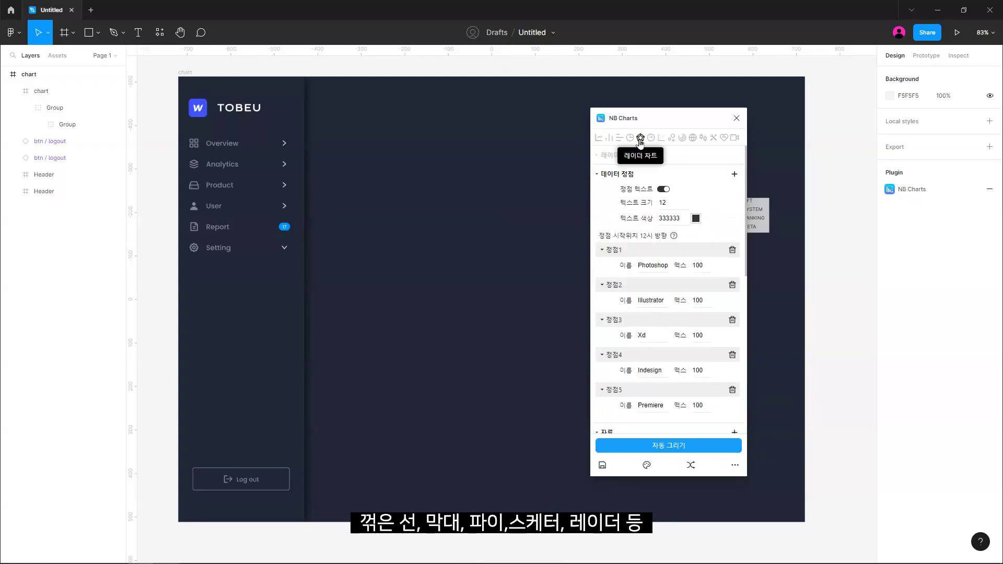
pyautogui.click(652, 138)
pyautogui.click(662, 137)
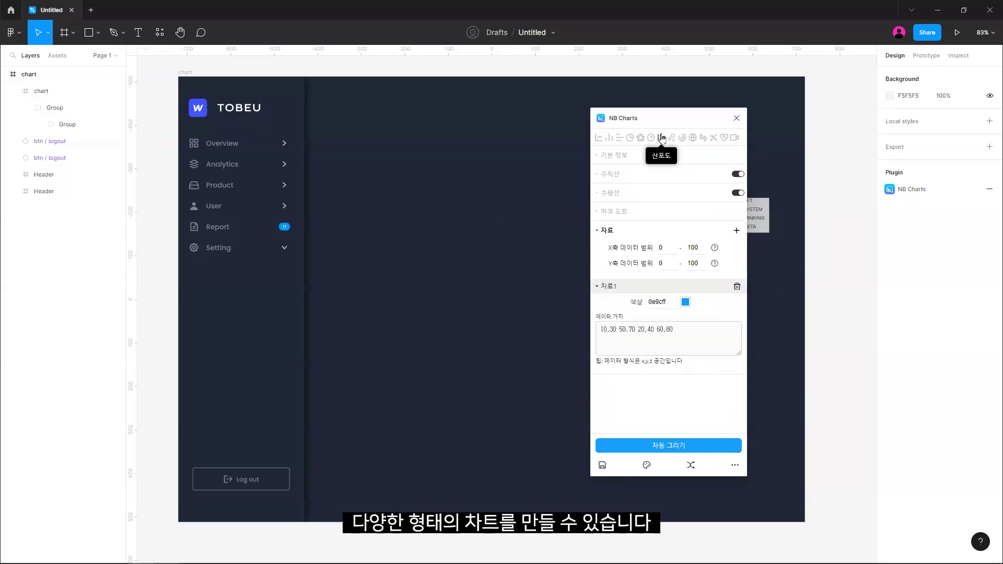
# Choose the pie chart type and set the data values to 30 for Photoshop, 25 for Illustrator and 50 for Xd
pyautogui.click(630, 137)
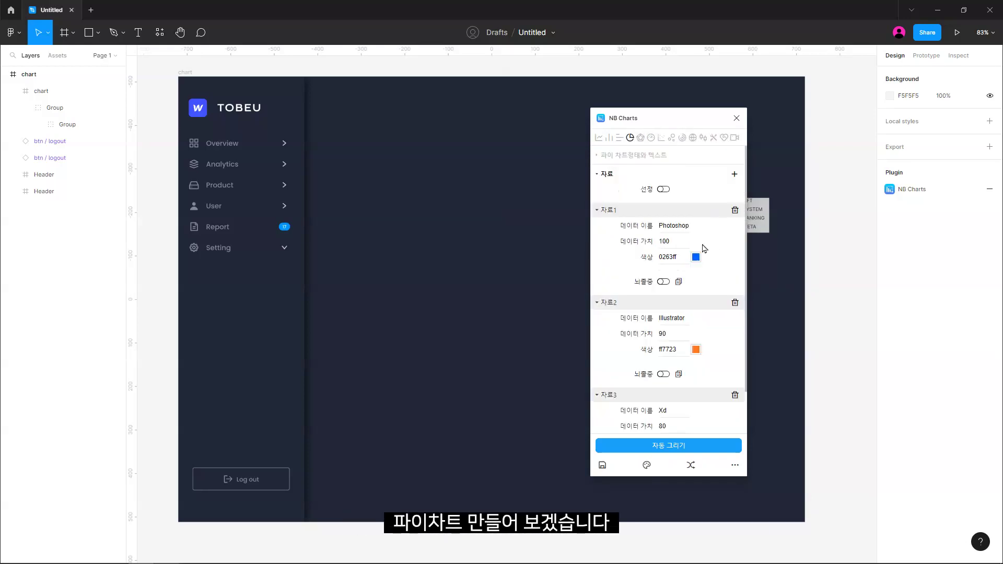
pyautogui.moveTo(689, 225); pyautogui.dragTo(658, 226)
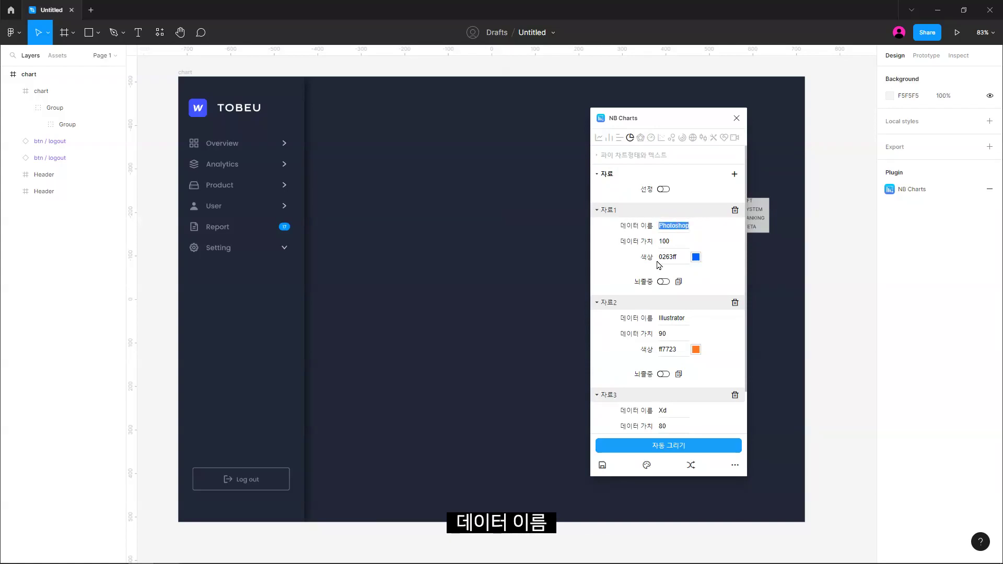
pyautogui.moveTo(683, 319); pyautogui.dragTo(660, 320)
pyautogui.moveTo(679, 411); pyautogui.dragTo(651, 418)
pyautogui.moveTo(677, 240); pyautogui.dragTo(661, 242)
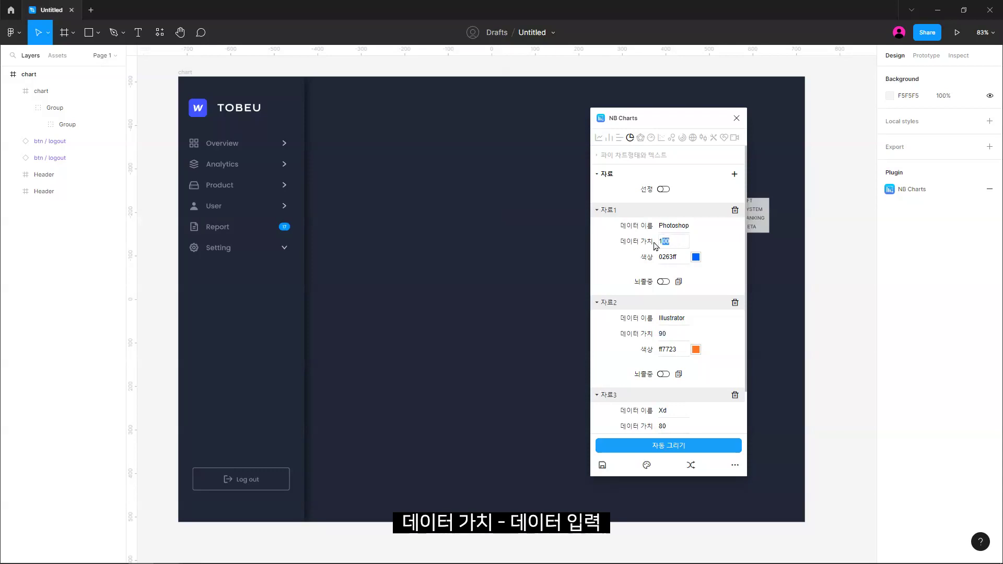
pyautogui.write('30')
pyautogui.moveTo(676, 335); pyautogui.dragTo(648, 337)
pyautogui.write('25')
pyautogui.scroll(-2, 653, 337)
pyautogui.moveTo(679, 375); pyautogui.dragTo(651, 380)
pyautogui.write('50')
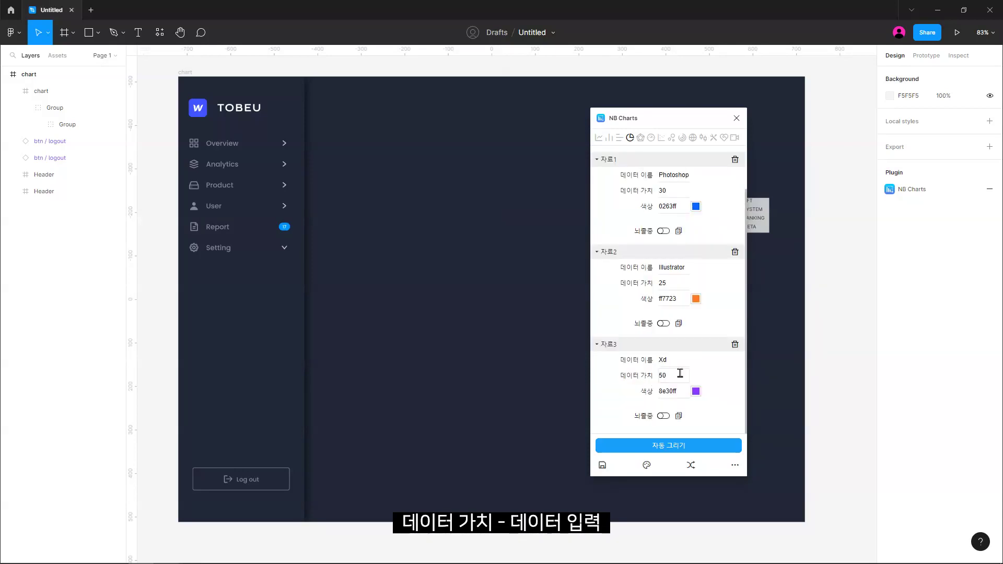
# Change the Illustrator slice's colour to 24dbff in the pie chart settings
pyautogui.click(697, 299)
pyautogui.click(712, 296)
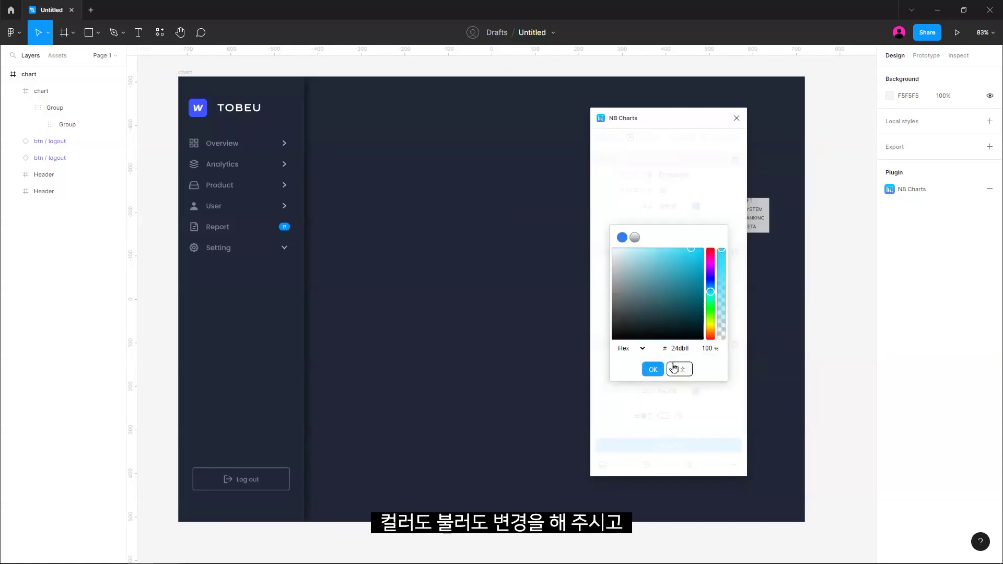
pyautogui.click(652, 370)
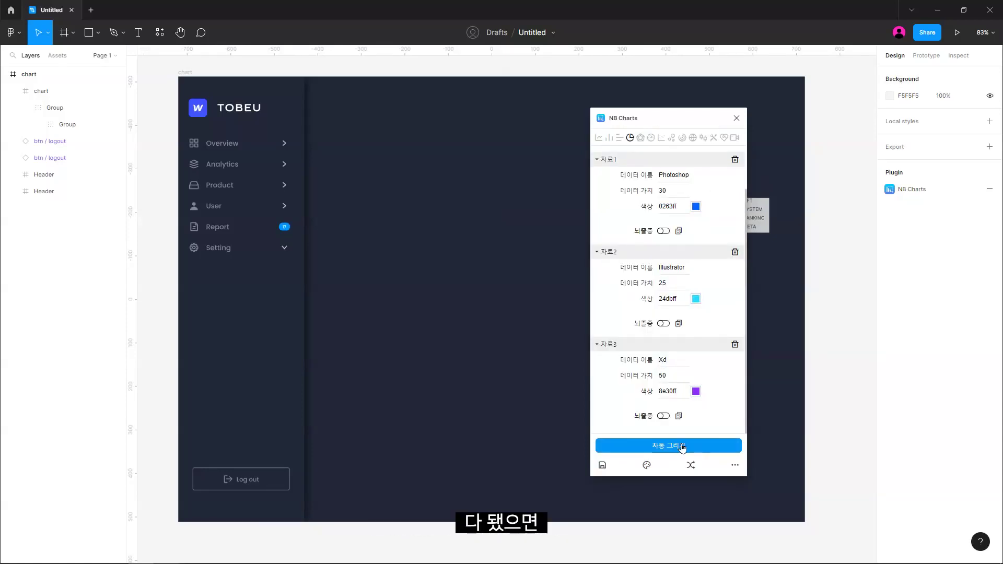
# Draw a 521 × 324 rectangle on the dashboard, generate the pie chart in it and close the NB Charts plugin
pyautogui.press('r')
pyautogui.moveTo(354, 149); pyautogui.dragTo(581, 290)
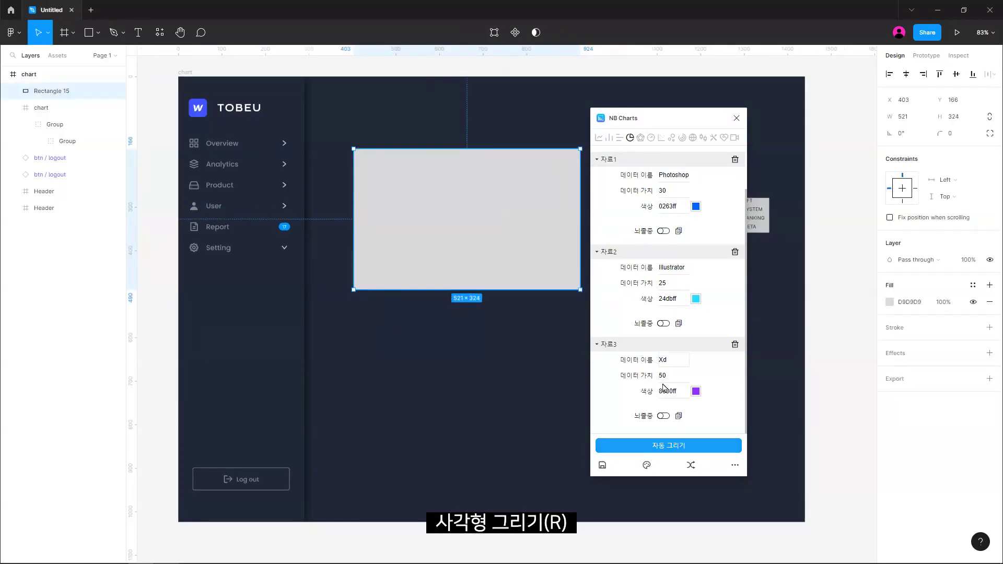
pyautogui.click(673, 447)
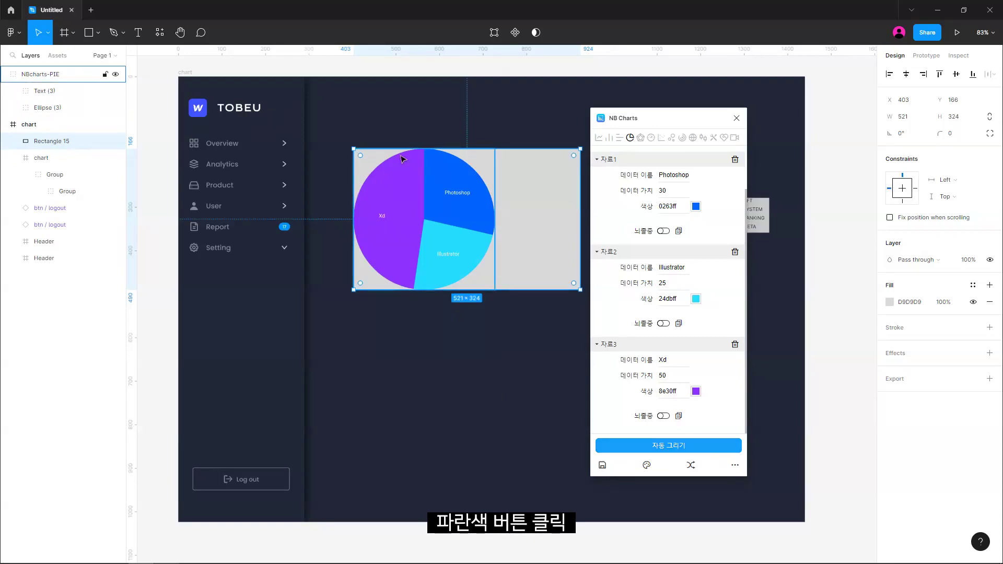
pyautogui.click(737, 118)
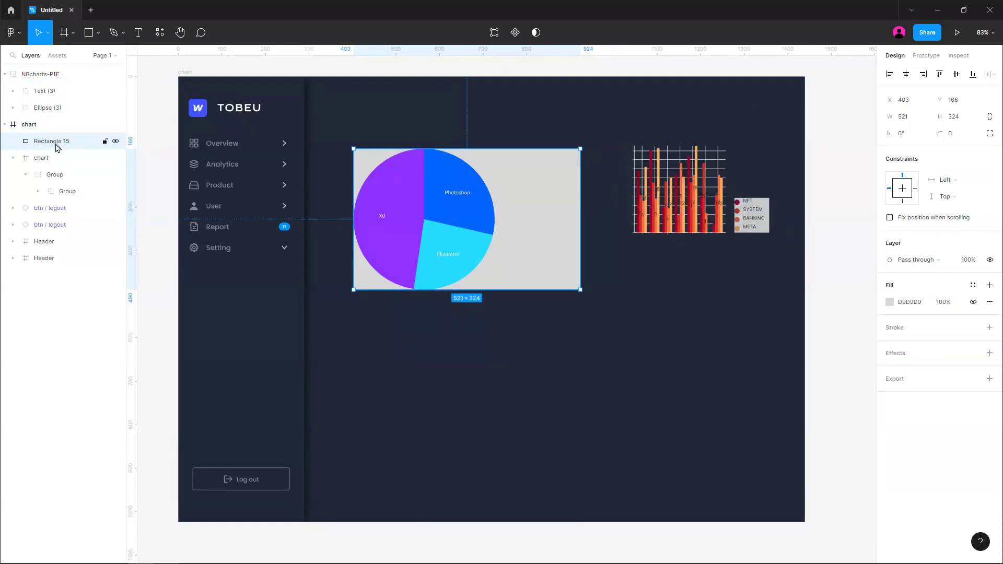
# Remove the fill of the rectangle behind the pie chart and move the chart slightly up and to the right
pyautogui.click(987, 301)
pyautogui.click(441, 228)
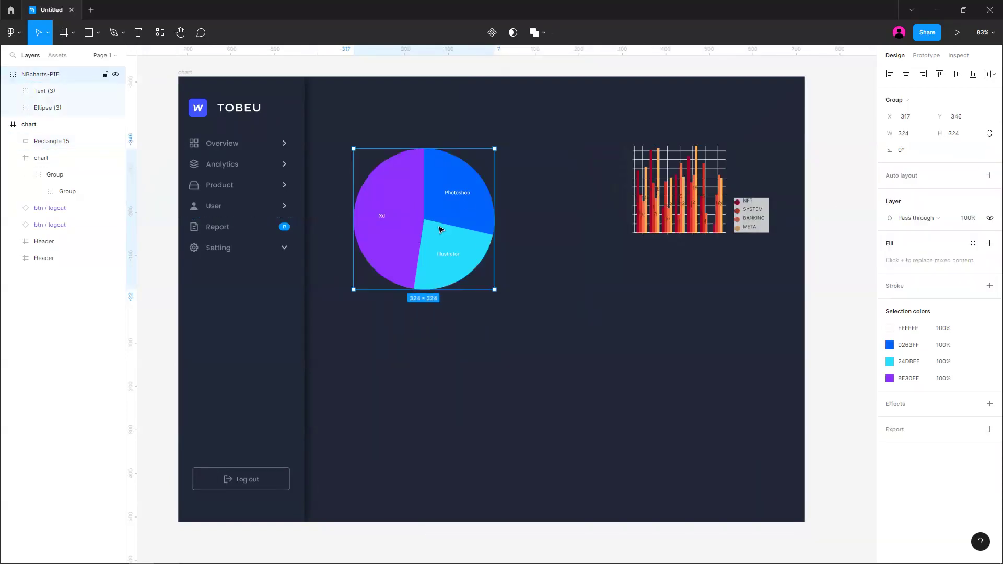
pyautogui.moveTo(442, 229); pyautogui.dragTo(634, 379)
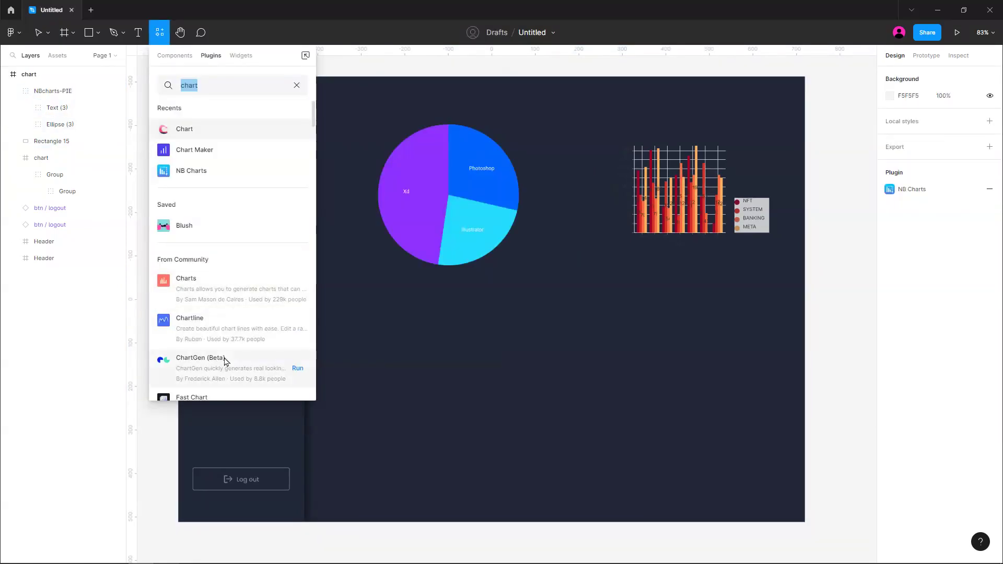
pyautogui.click(623, 355)
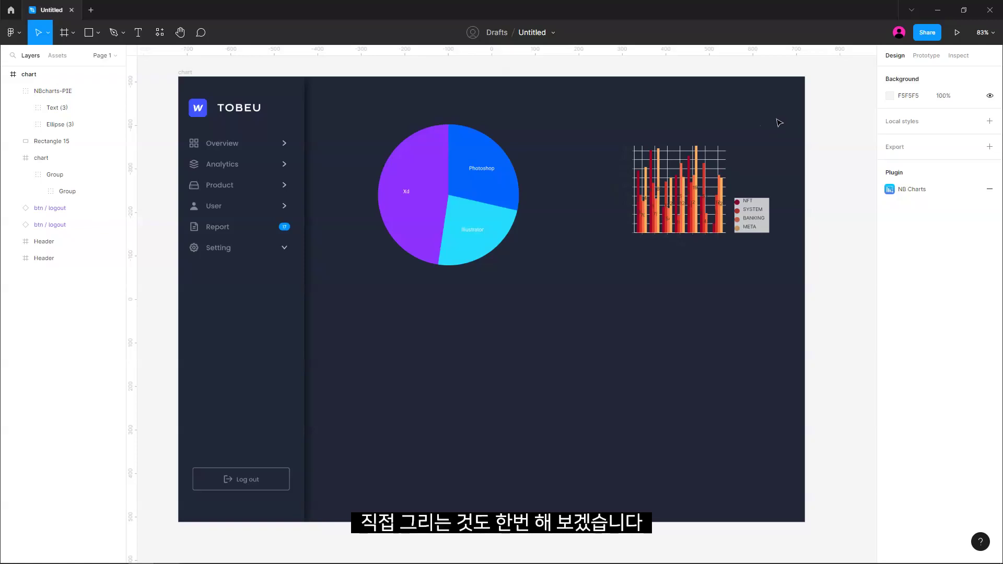
# Clear the dashboard by moving the pie chart, its rectangle and the bar chart out of the dashboard frame
pyautogui.moveTo(779, 122); pyautogui.dragTo(350, 291)
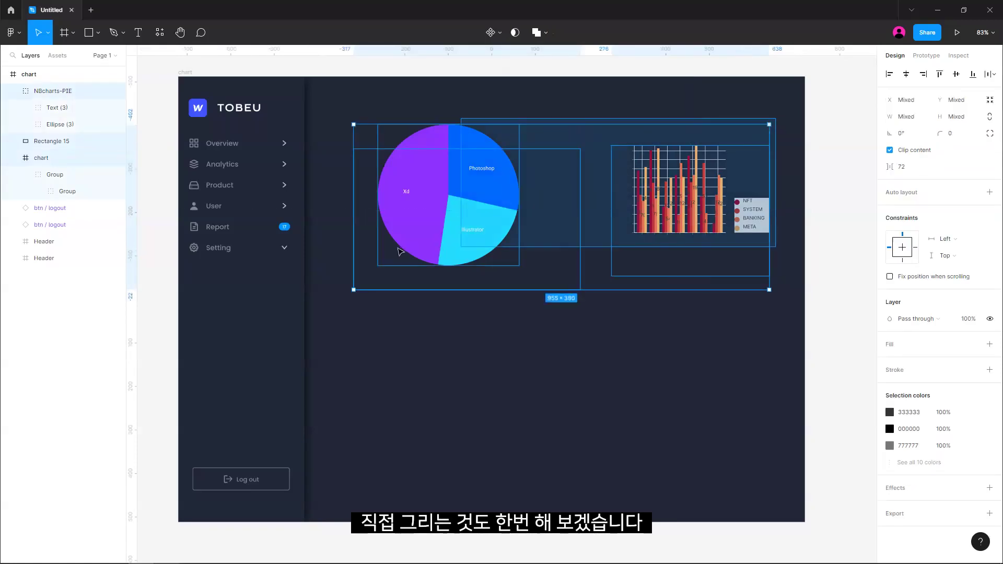
pyautogui.press('Delete')
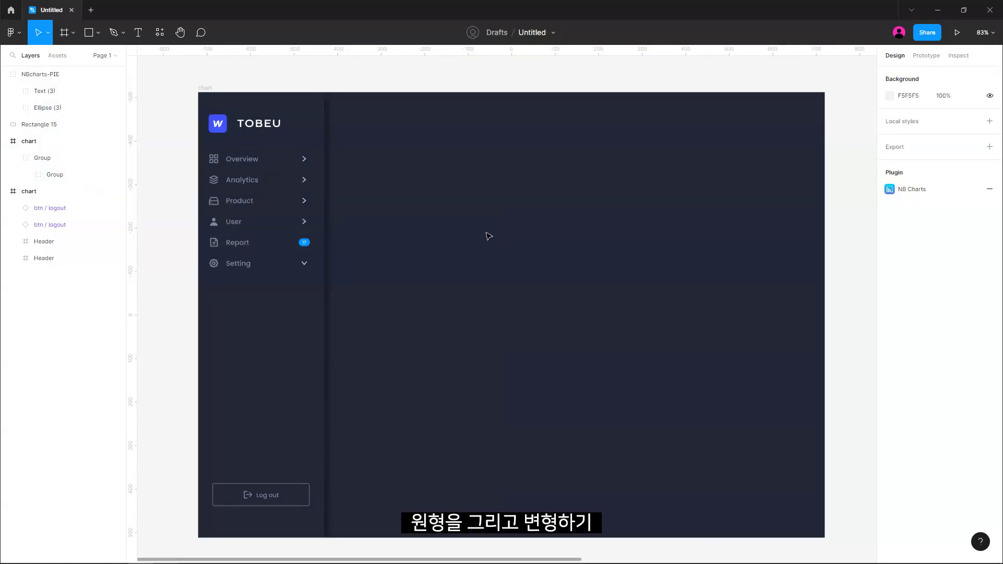
# Draw a 348 × 348 circle in the upper middle of the dashboard and fill it with 26C7BD
pyautogui.press('o')
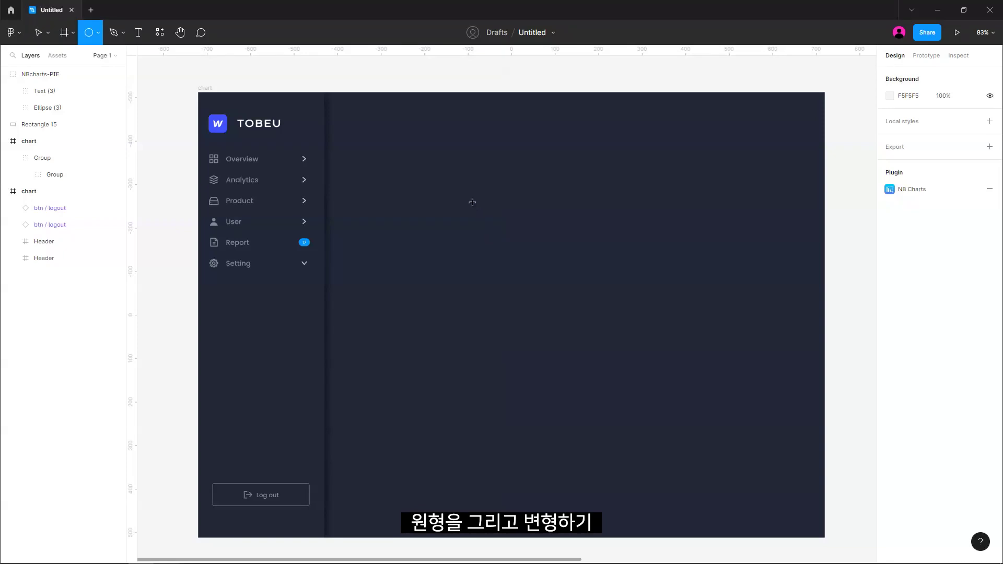
pyautogui.moveTo(414, 146); pyautogui.dragTo(566, 284)
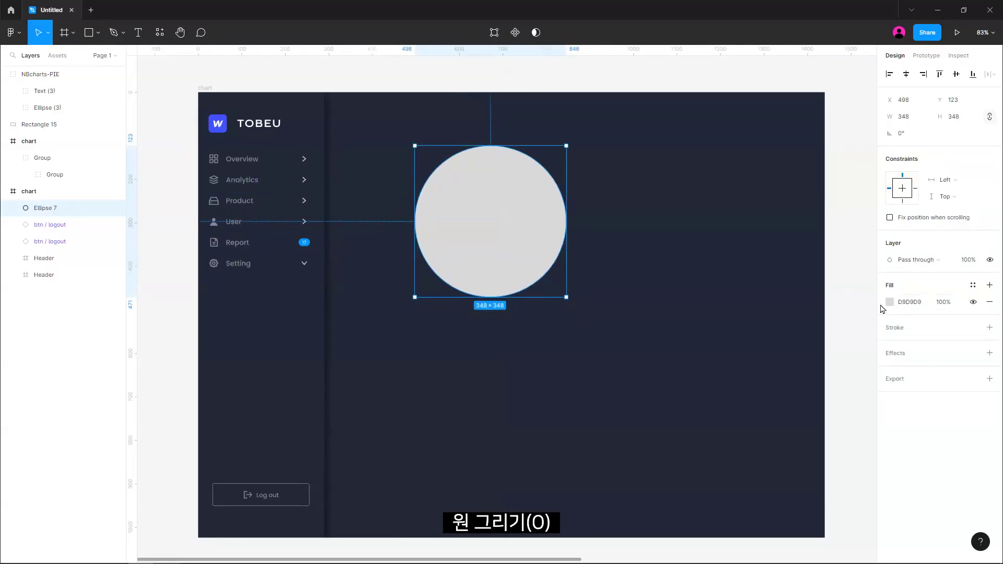
pyautogui.click(890, 302)
pyautogui.click(915, 302)
pyautogui.write('26C7BD')
pyautogui.press('Return')
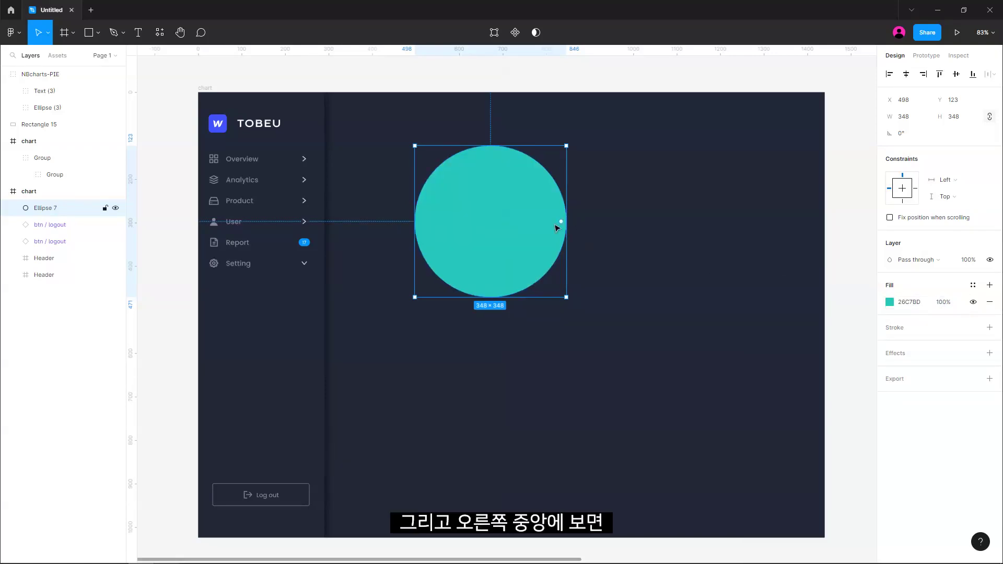
# Open the circle's arc to a sweep of about -85%, hollow it to a 54.78% ratio and close it into a full ring
pyautogui.moveTo(561, 223)
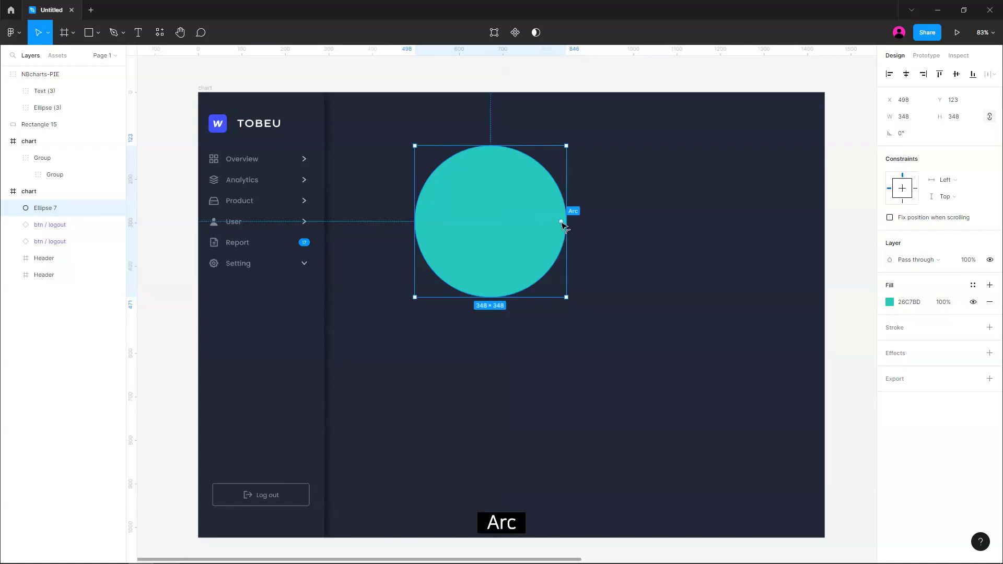
pyautogui.moveTo(562, 224); pyautogui.dragTo(536, 282)
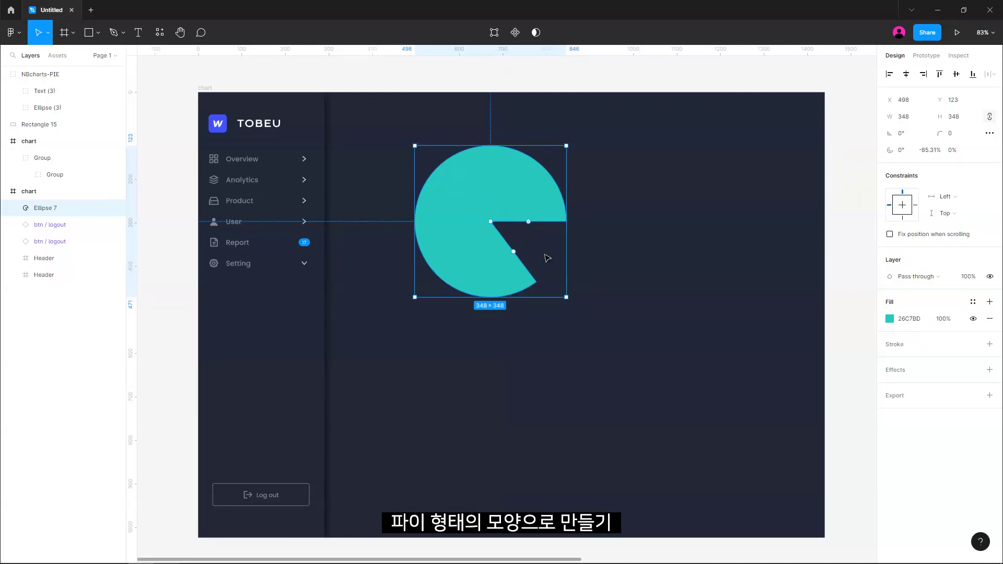
pyautogui.moveTo(493, 225)
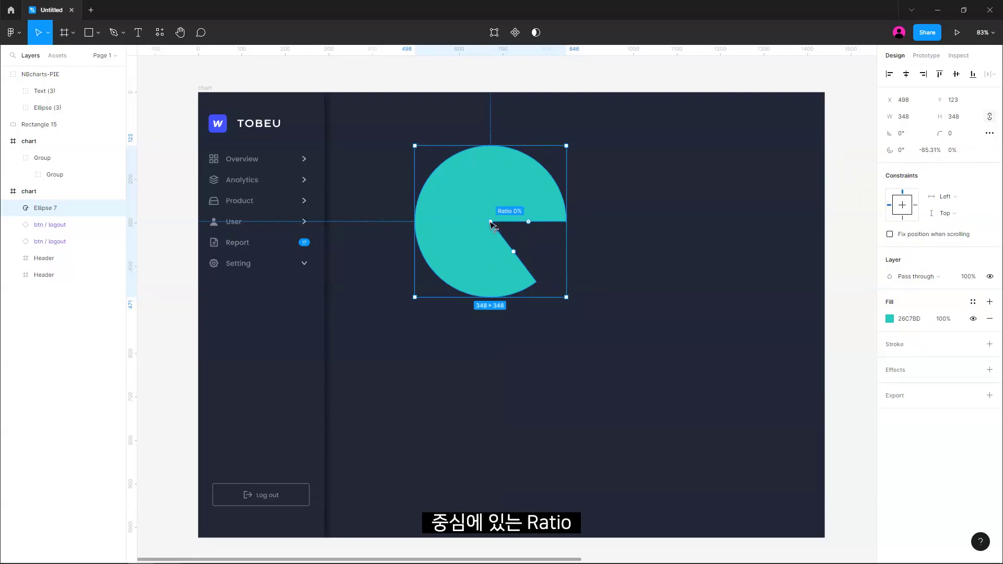
pyautogui.moveTo(493, 224); pyautogui.dragTo(453, 203)
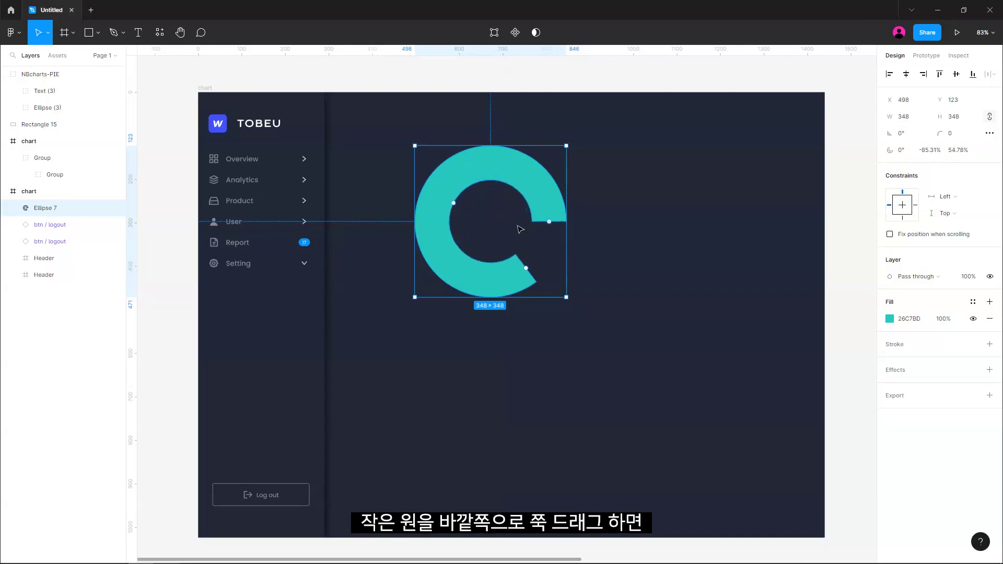
pyautogui.moveTo(530, 269); pyautogui.dragTo(564, 222)
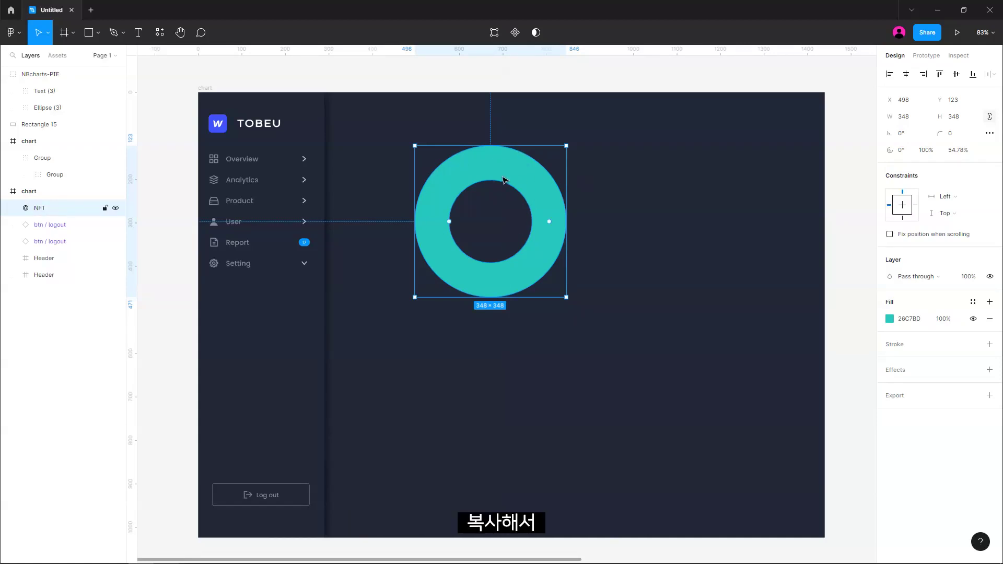
# Duplicate the teal ring in place and set the copy's fill to 8CE27F
pyautogui.hotkey('ctrl', 'd')
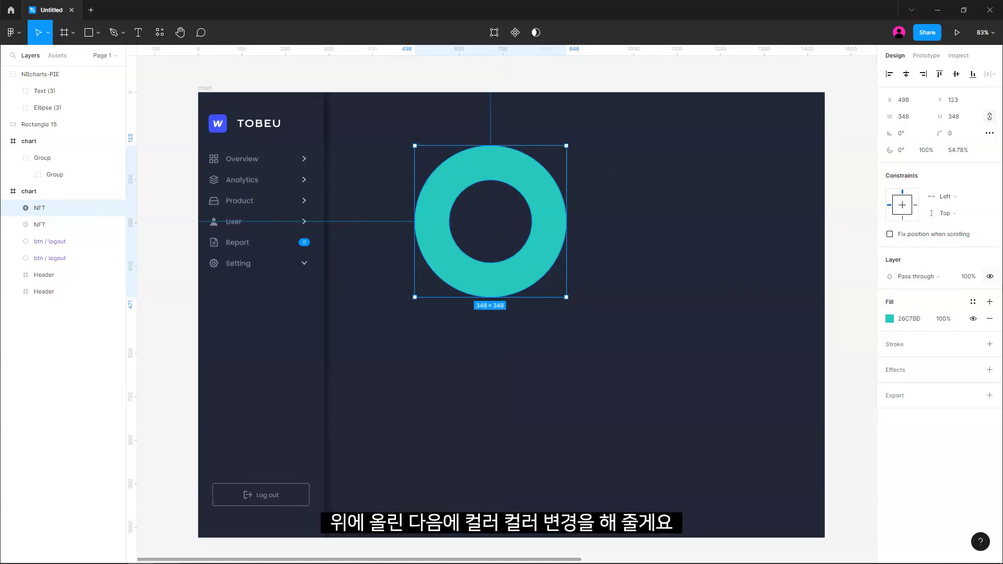
pyautogui.click(910, 321)
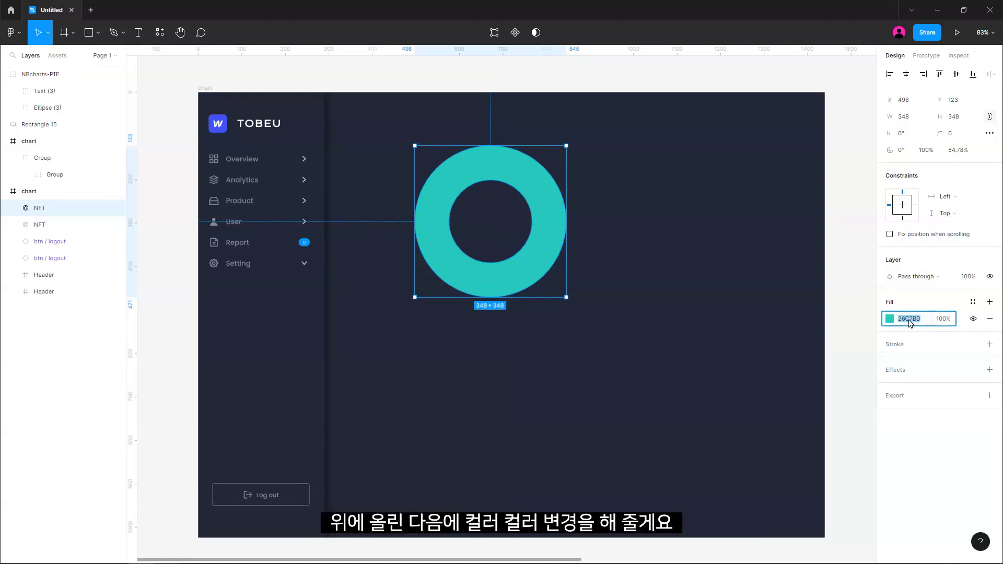
pyautogui.write('8CE27F')
pyautogui.press('Return')
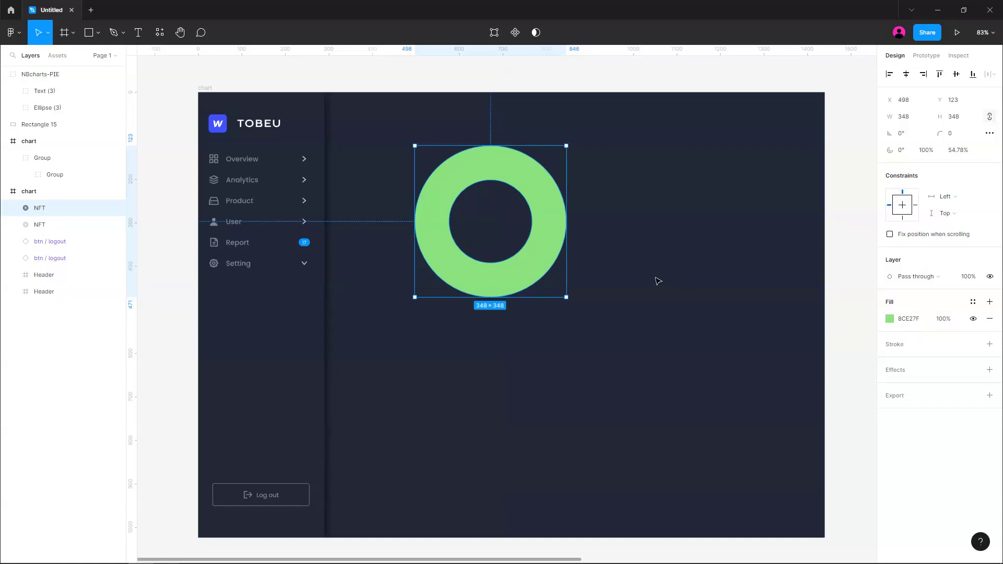
# Reduce the green ring to a quarter segment with a -25% sweep and check its sweep and ratio values
pyautogui.moveTo(549, 223)
pyautogui.moveTo(549, 223); pyautogui.dragTo(490, 166)
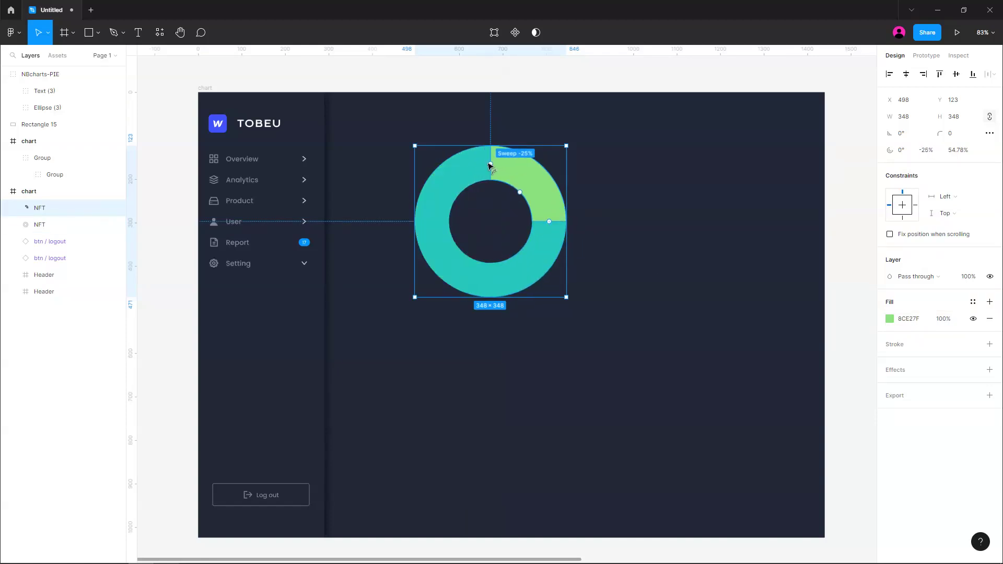
pyautogui.click(961, 151)
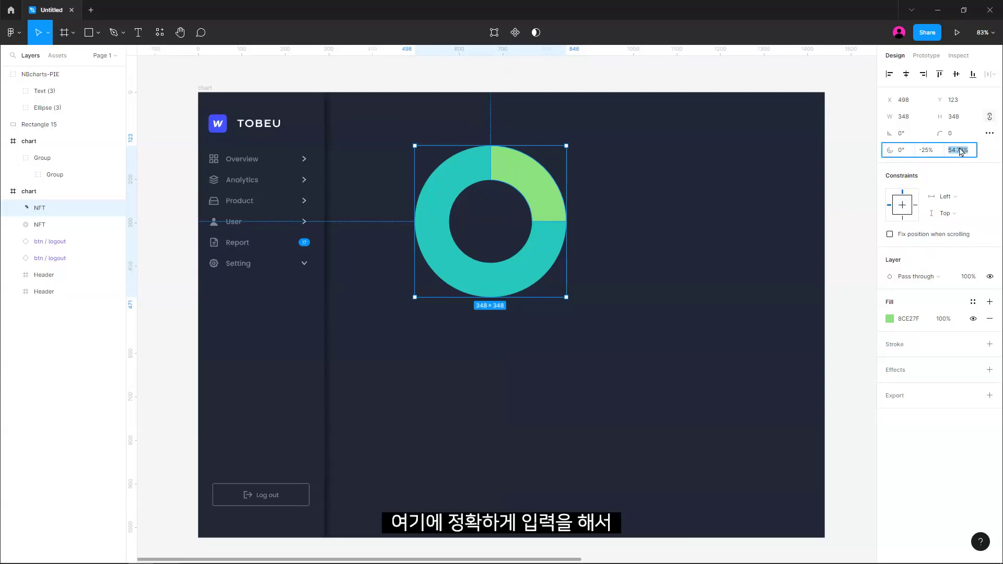
pyautogui.click(928, 156)
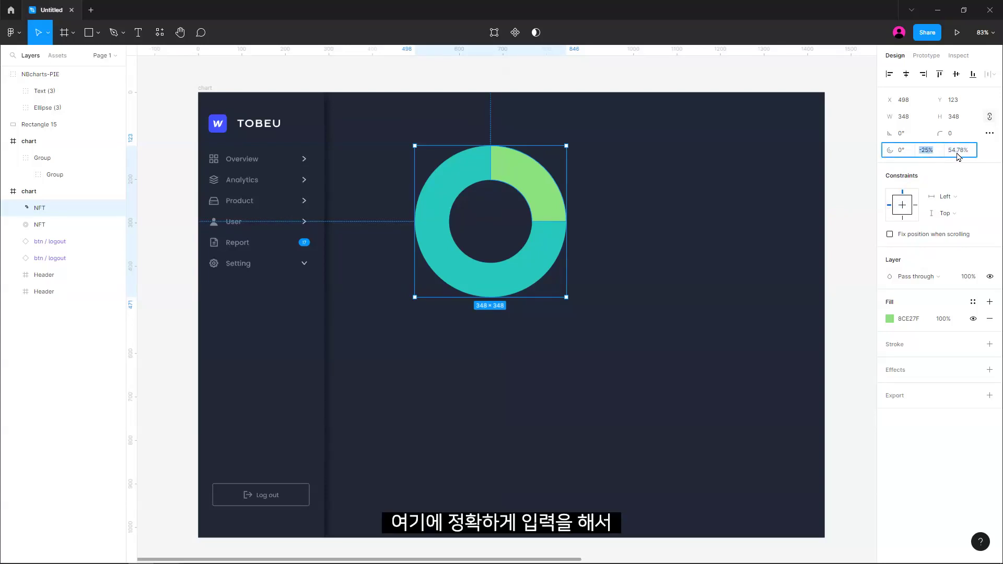
pyautogui.click(927, 151)
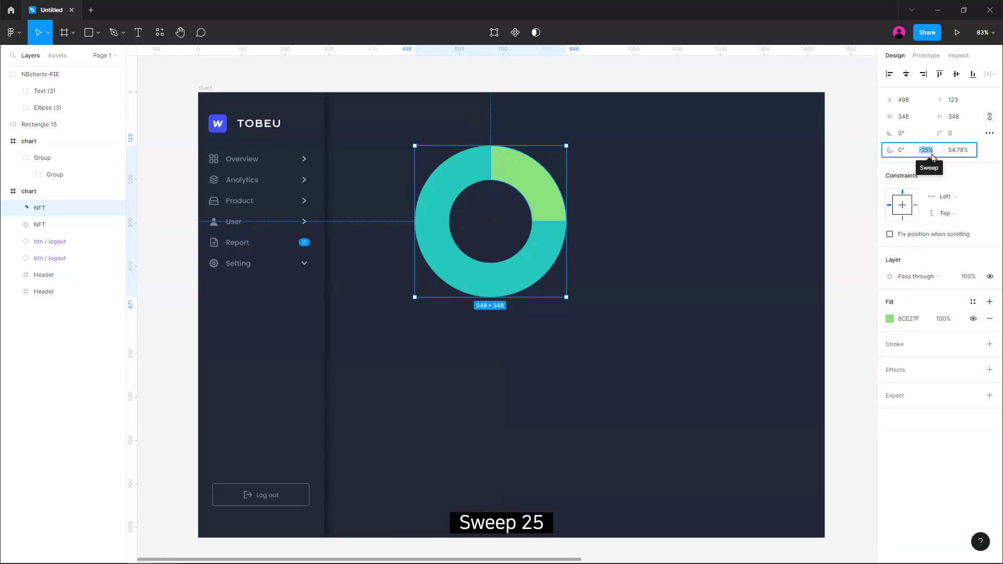
pyautogui.click(969, 151)
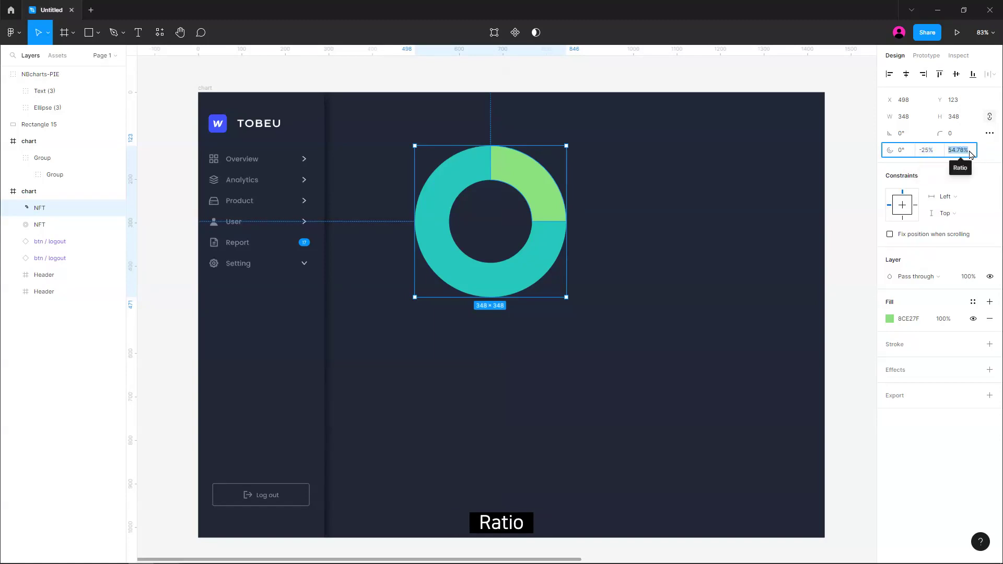
# Thicken the green segment to a 42.28% ratio and offset it to X 506, Y 115
pyautogui.click(521, 196)
pyautogui.moveTo(522, 199); pyautogui.dragTo(556, 204)
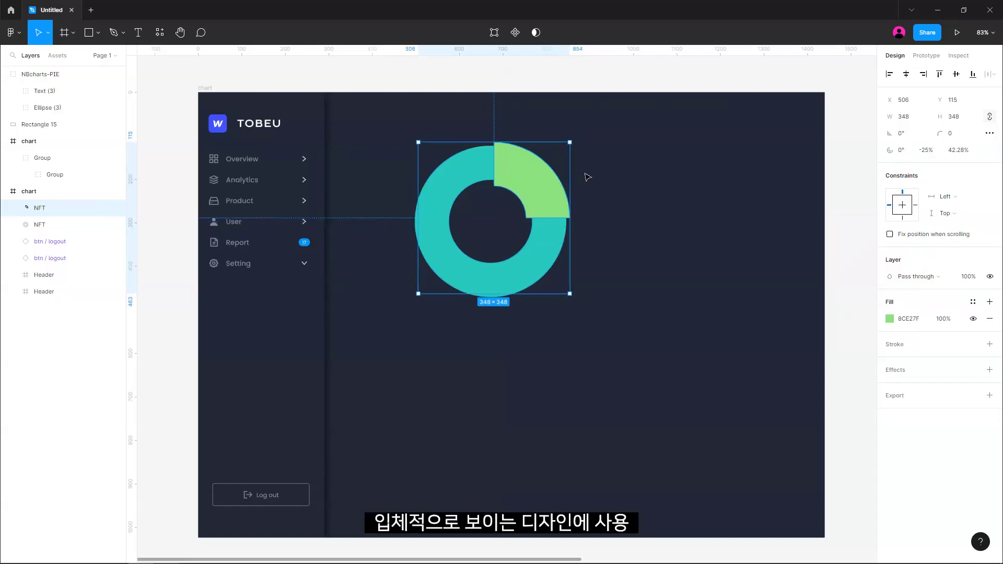
pyautogui.moveTo(541, 196)
pyautogui.click(958, 149)
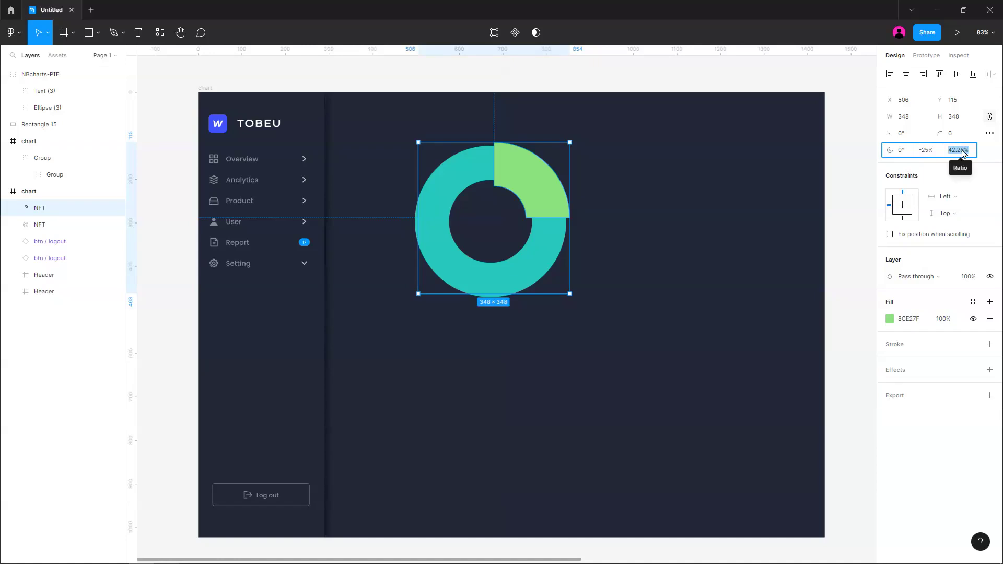
# Copy and paste the teal ring in place and set the new ring's fill to FF5F76
pyautogui.click(548, 242)
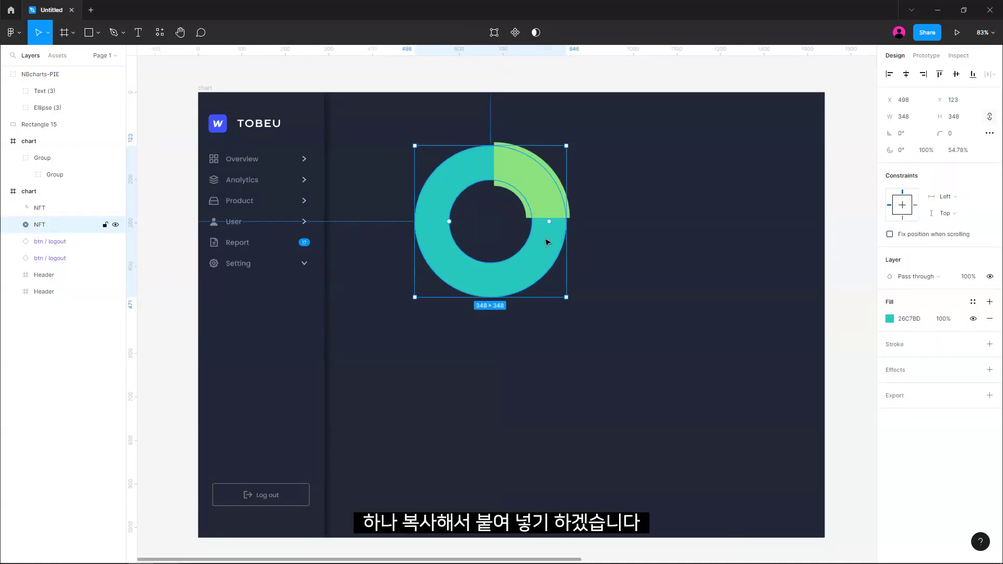
pyautogui.hotkey('ctrl', 'c')
pyautogui.hotkey('ctrl', 'v')
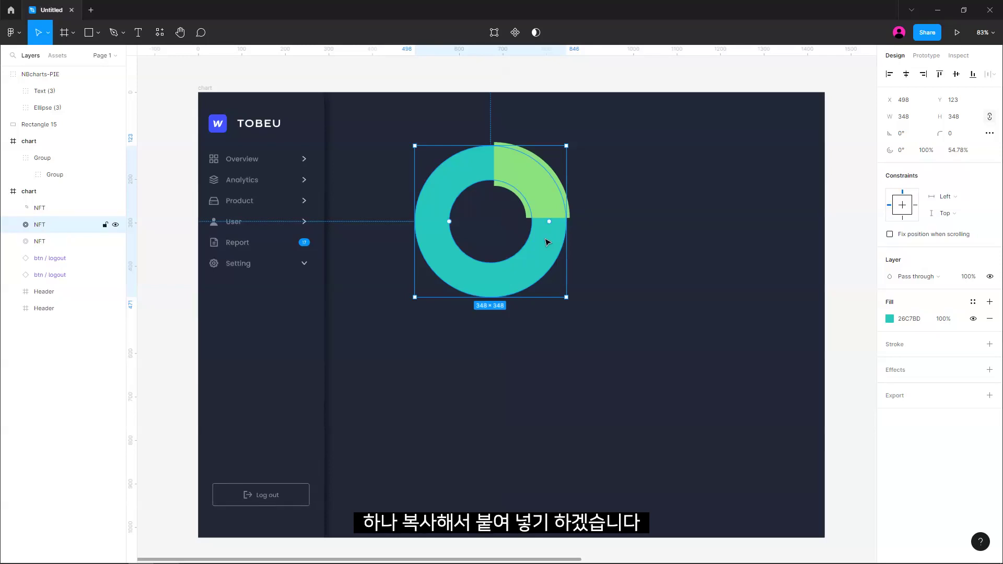
pyautogui.click(919, 324)
pyautogui.write('FF5F76')
pyautogui.press('Return')
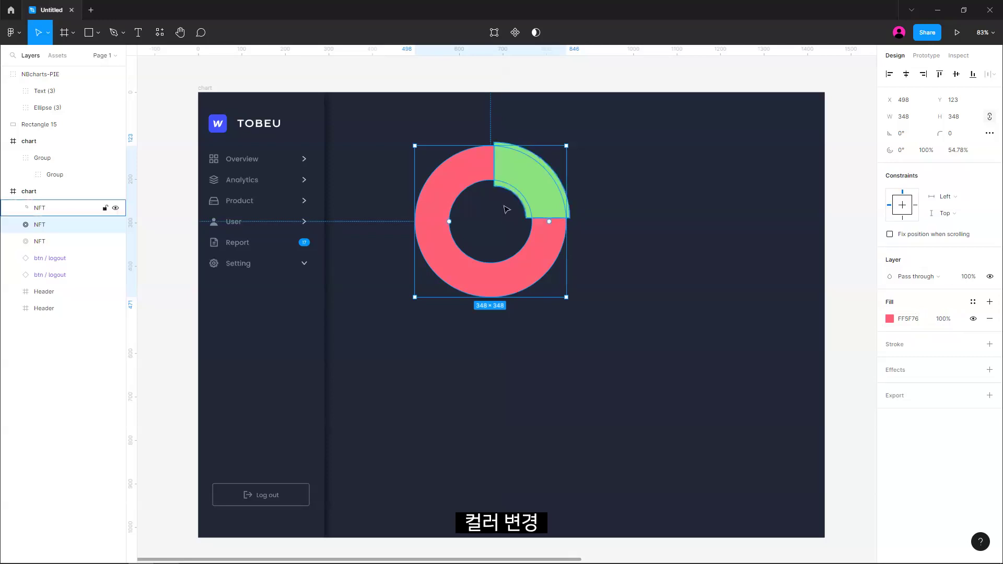
# Trim the red ring to a segment starting at about -76.5° and set its sweep to -30%
pyautogui.moveTo(548, 221); pyautogui.dragTo(450, 196)
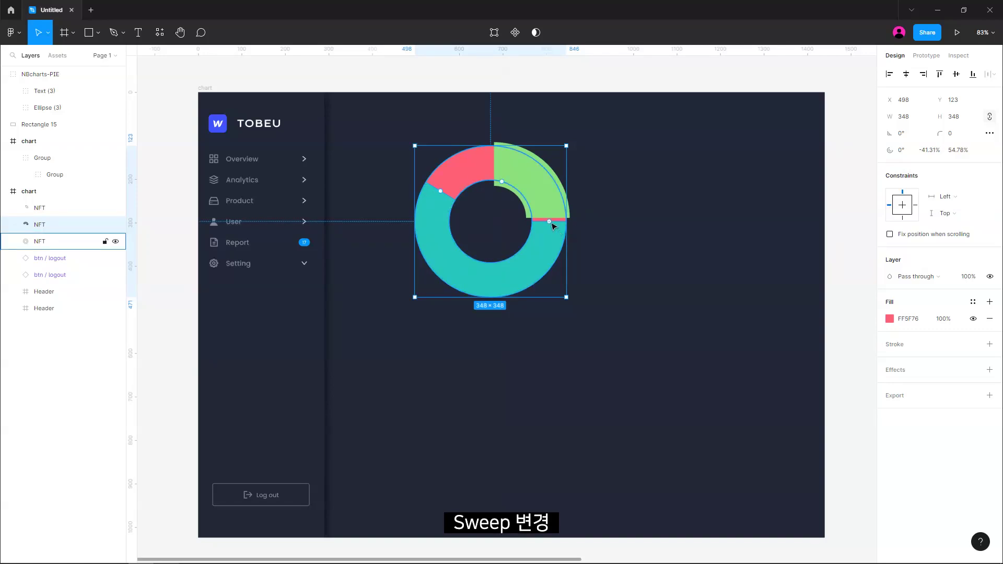
pyautogui.moveTo(549, 222); pyautogui.dragTo(508, 137)
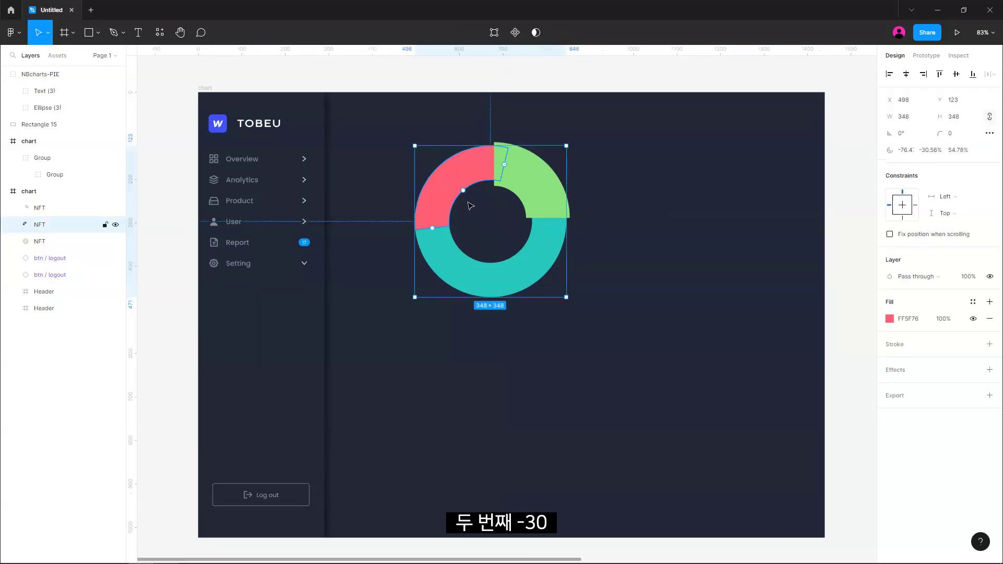
pyautogui.click(931, 150)
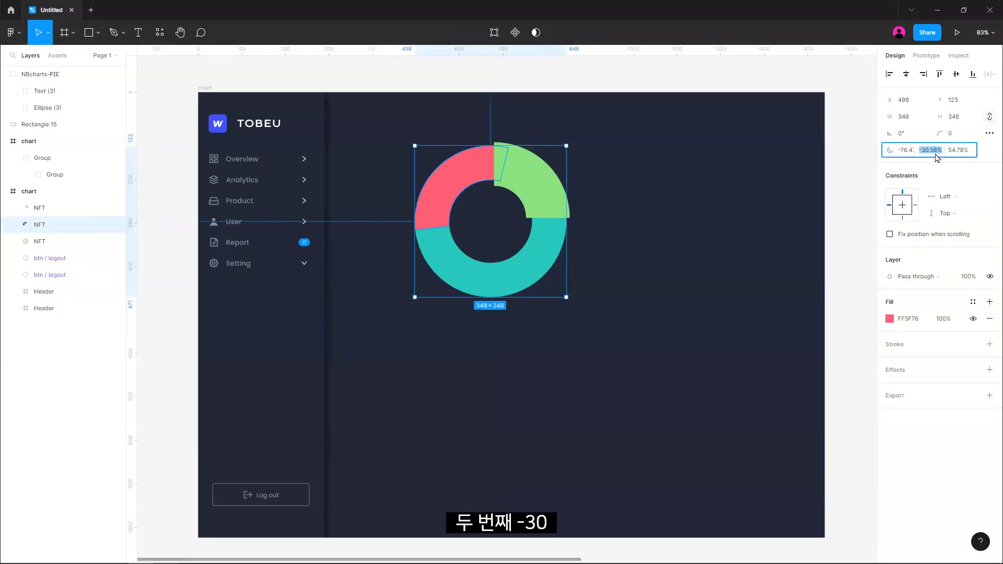
pyautogui.write('-30')
pyautogui.press('Return')
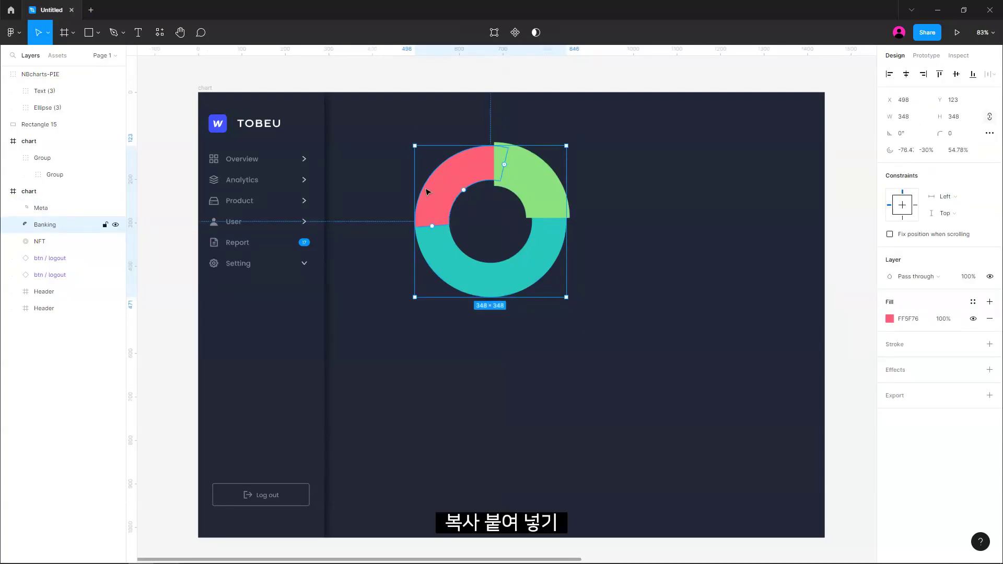
# Copy and paste the red segment in place and set the copy's fill to 4240FF
pyautogui.hotkey('ctrl', 'c')
pyautogui.hotkey('ctrl', 'v')
pyautogui.click(923, 321)
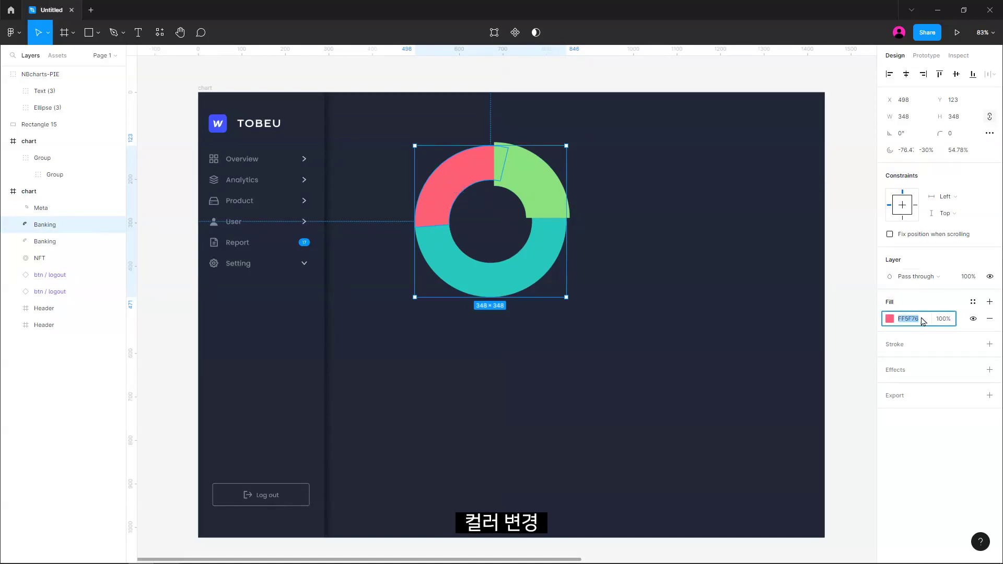
pyautogui.write('4240FF')
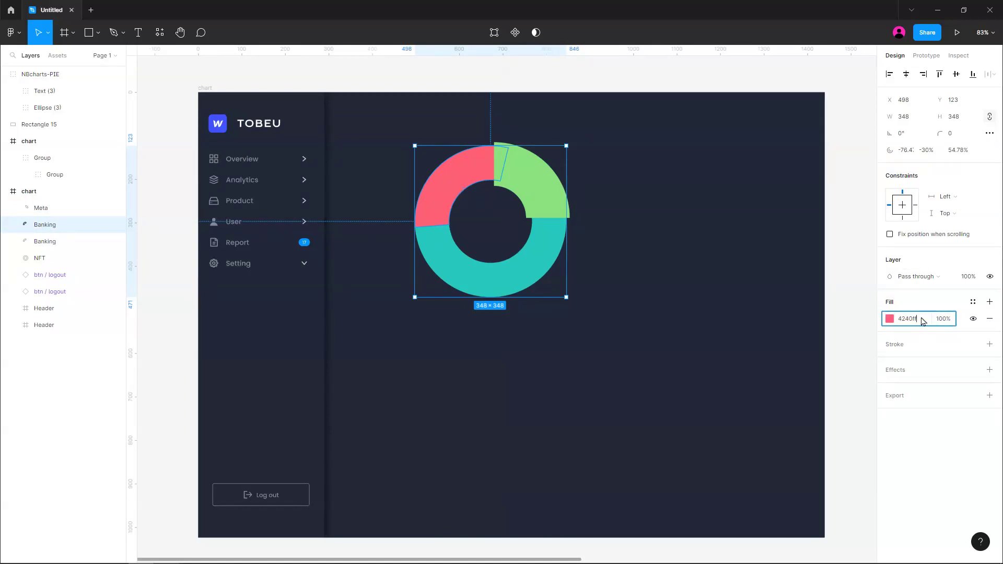
pyautogui.press('Return')
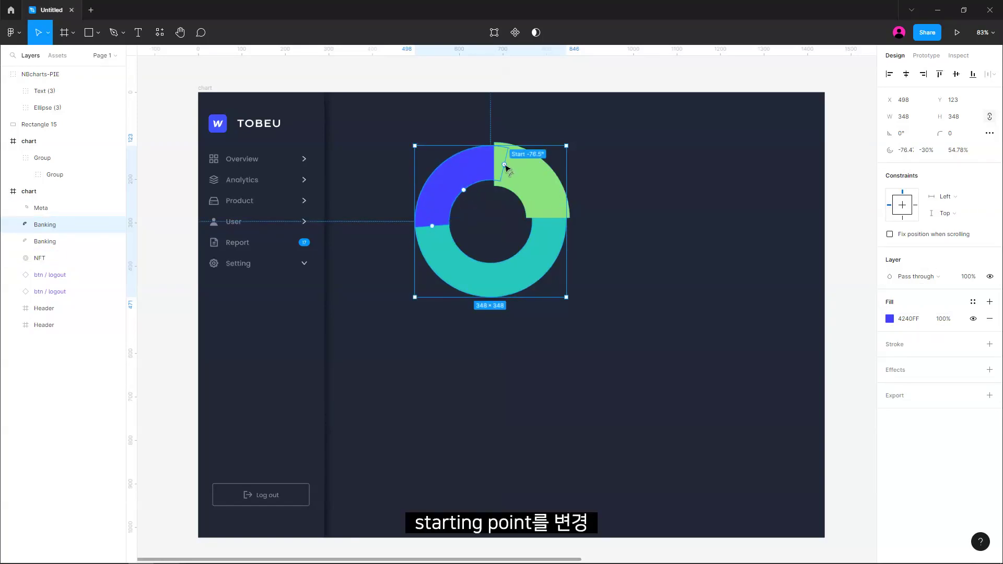
# Move the blue-violet segment's starting point around to the ring's left side and adjust its end point along the ring
pyautogui.moveTo(505, 165); pyautogui.dragTo(435, 201)
pyautogui.moveTo(490, 285); pyautogui.dragTo(453, 267)
pyautogui.click(672, 154)
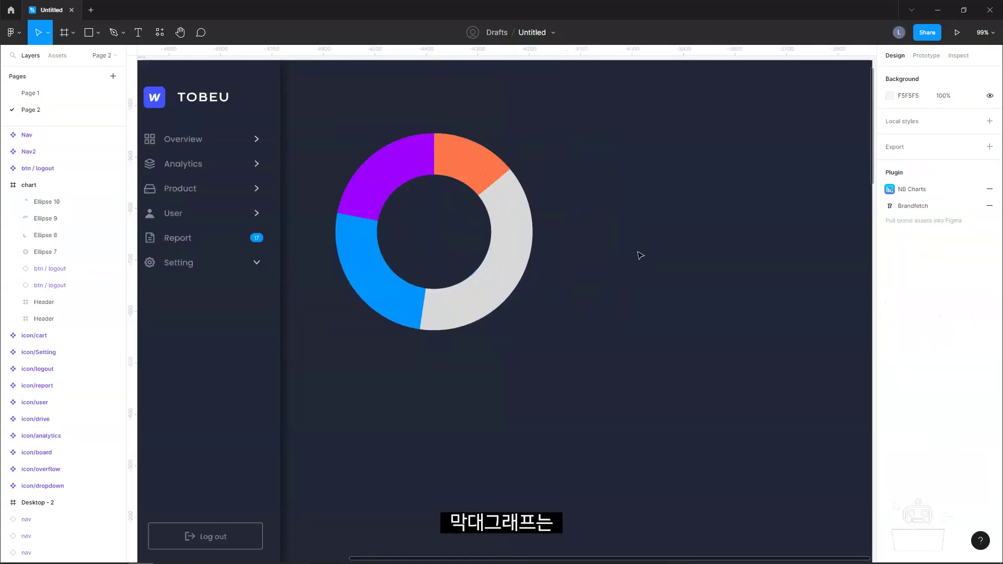
# Draw a tall rectangle of about 29 by 368 beside the donut chart and fill it with purple 9E00FF
pyautogui.press('r')
pyautogui.moveTo(634, 134); pyautogui.dragTo(648, 324)
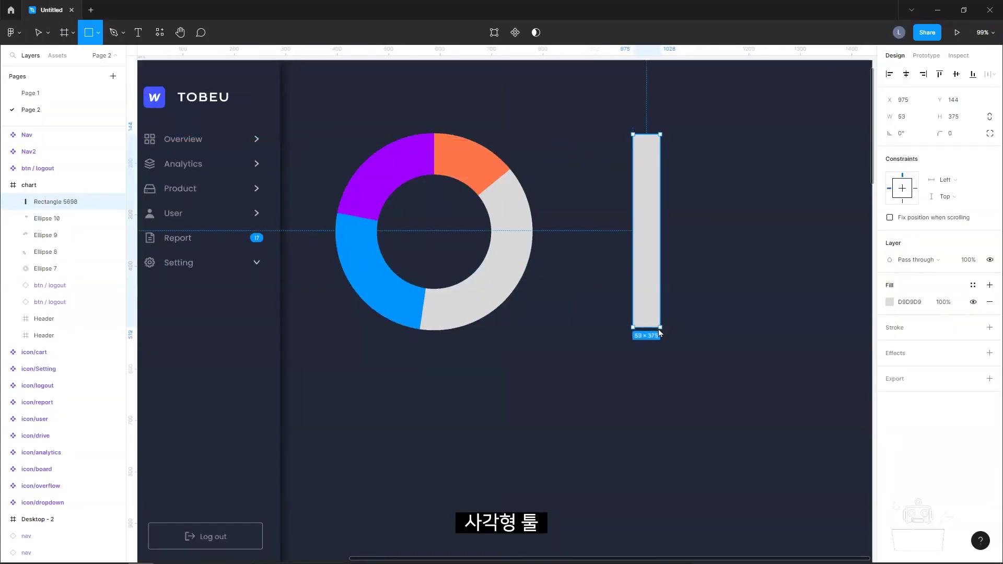
pyautogui.click(890, 302)
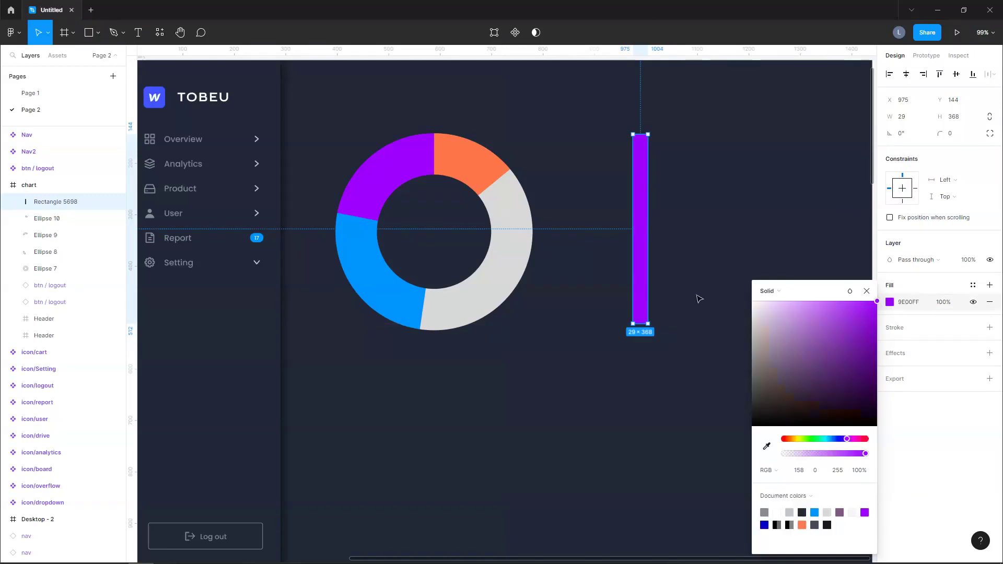
pyautogui.click(699, 296)
# Narrow the purple bar to a width of 20 and set its height to 300
pyautogui.click(643, 235)
pyautogui.moveTo(648, 235); pyautogui.dragTo(636, 235)
pyautogui.moveTo(642, 135); pyautogui.dragTo(644, 170)
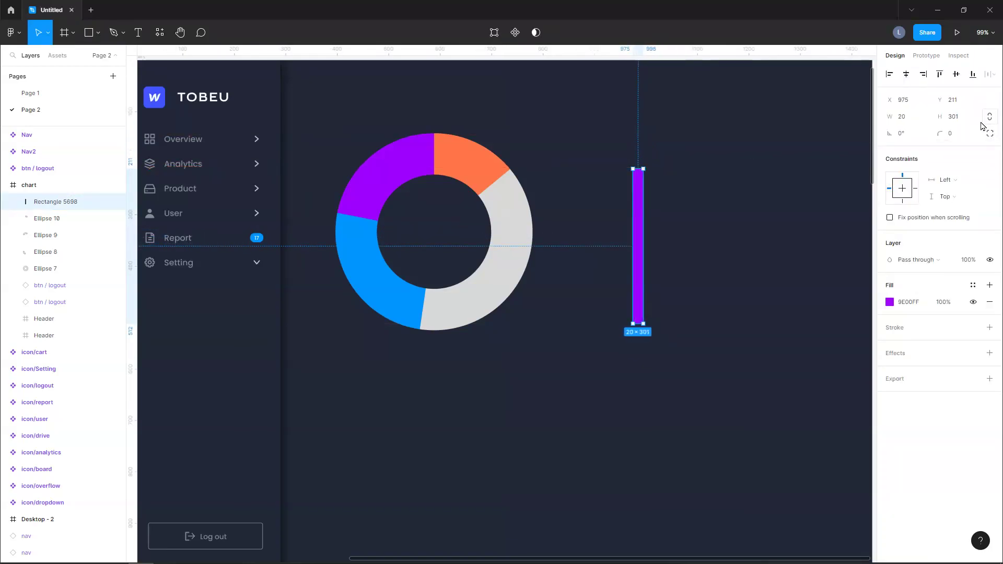
pyautogui.click(968, 124)
pyautogui.write('300')
pyautogui.press('Return')
# Round the purple bar's corners with a radius of 20, setting both bottom corners to 0
pyautogui.click(955, 138)
pyautogui.write('10')
pyautogui.press('Return')
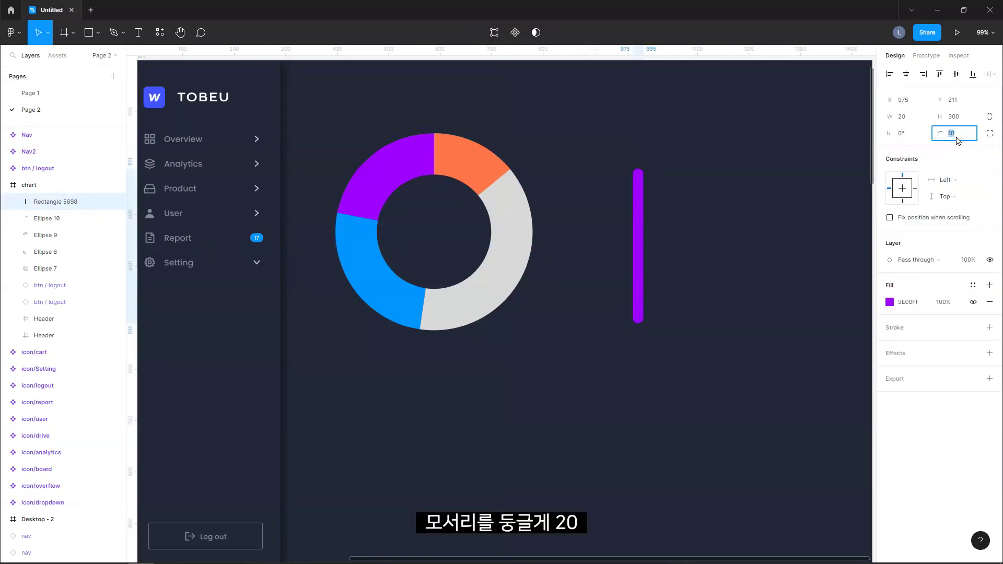
pyautogui.click(990, 133)
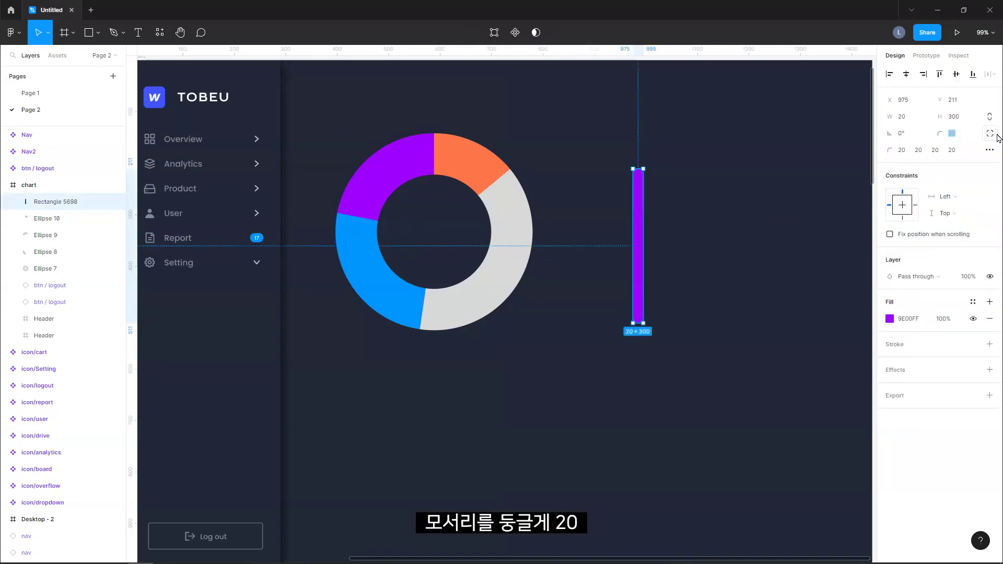
pyautogui.click(952, 150)
pyautogui.write('0')
pyautogui.hotkey('shift', 'Tab')
pyautogui.write('0')
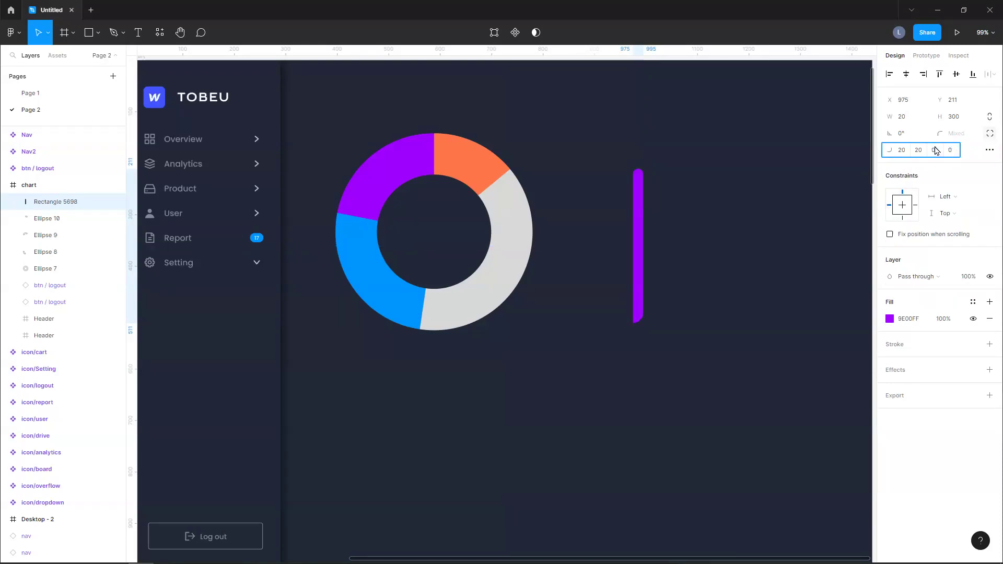
pyautogui.press('Return')
pyautogui.click(702, 323)
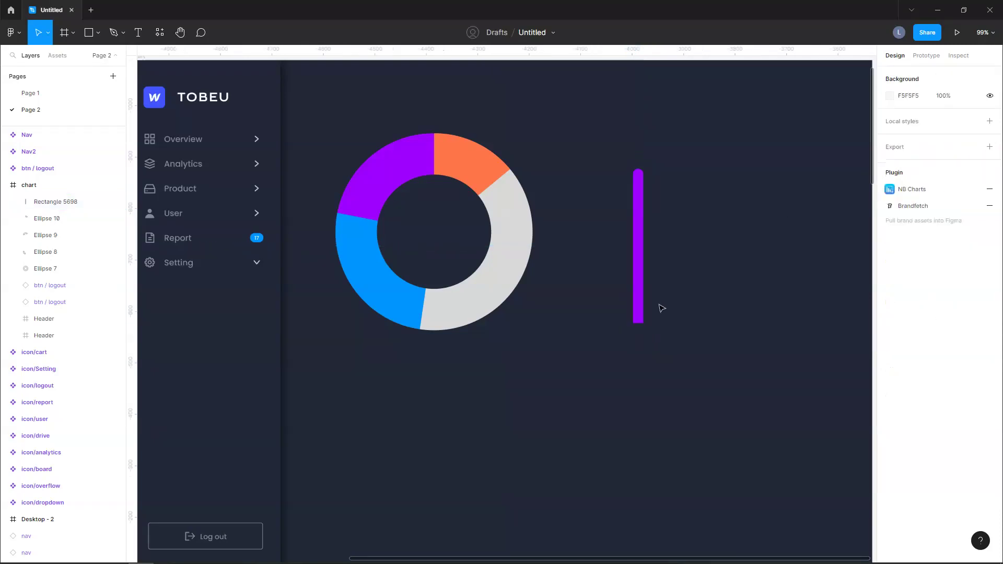
# Duplicate the purple bar to its right and set the copy's height to 250
pyautogui.scroll(2, 685, 329)
pyautogui.scroll(3, 661, 385)
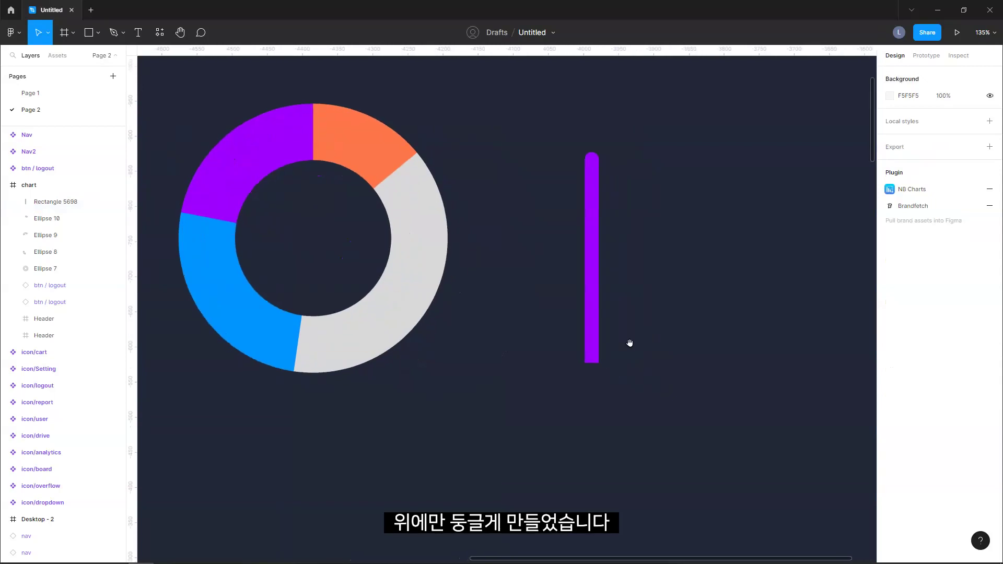
pyautogui.click(588, 216)
pyautogui.click(588, 215)
pyautogui.moveTo(588, 215); pyautogui.dragTo(627, 230)
pyautogui.click(960, 116)
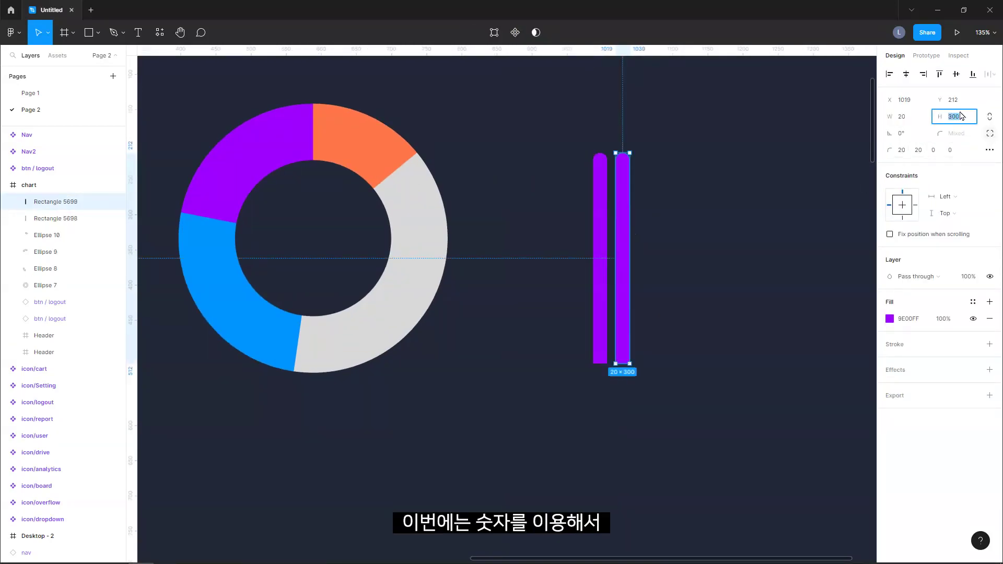
pyautogui.write('2')
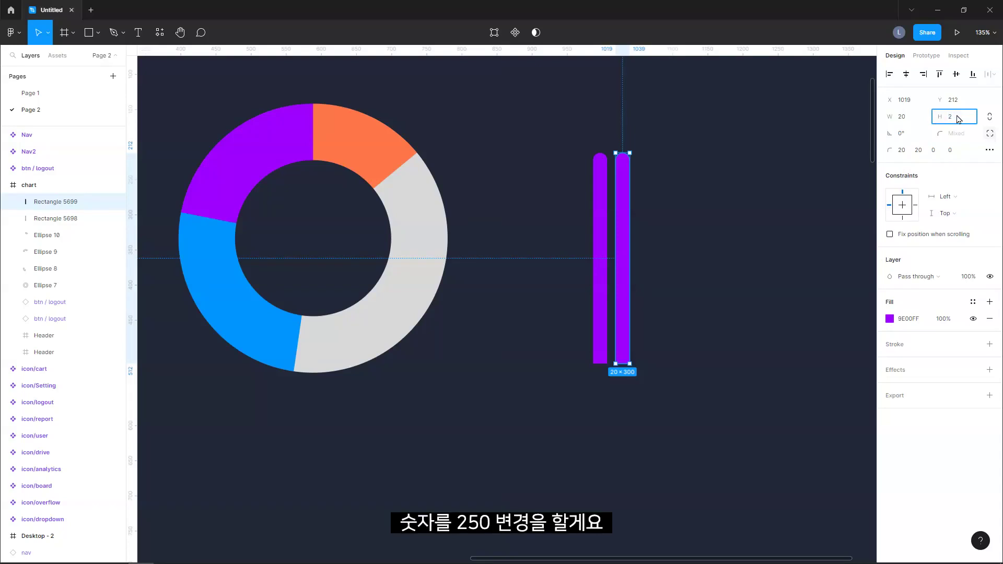
pyautogui.write('50')
pyautogui.press('Return')
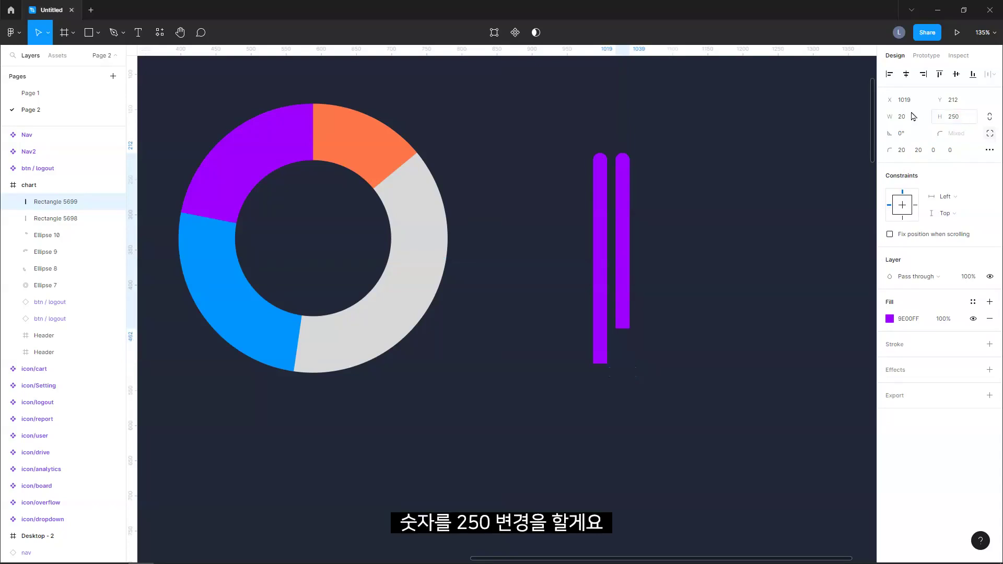
# Align both bars along their bottom edges and move them closer to the donut chart
pyautogui.keyDown('shift'); pyautogui.click(56, 219); pyautogui.keyUp('shift')
pyautogui.click(973, 74)
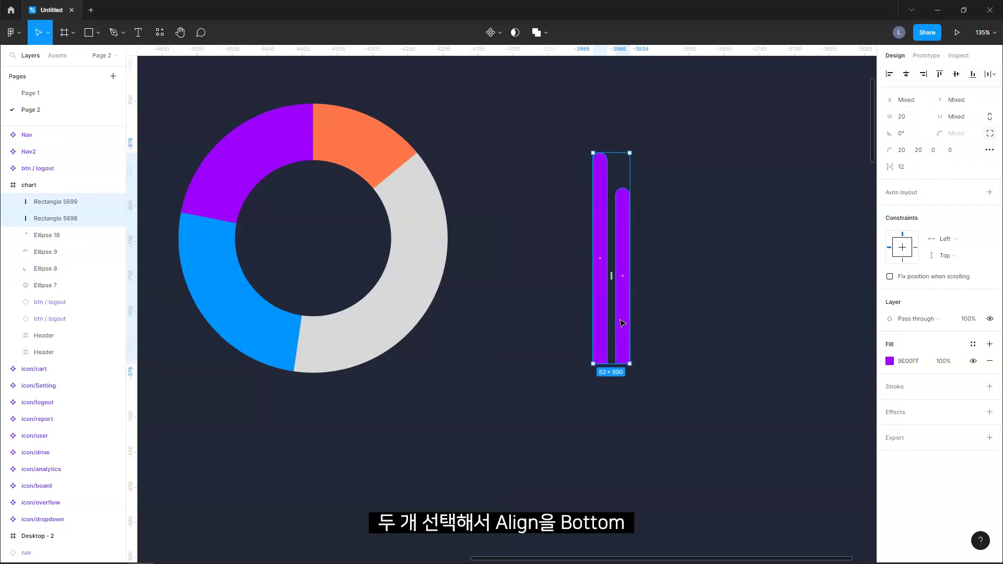
pyautogui.moveTo(623, 323); pyautogui.dragTo(559, 325)
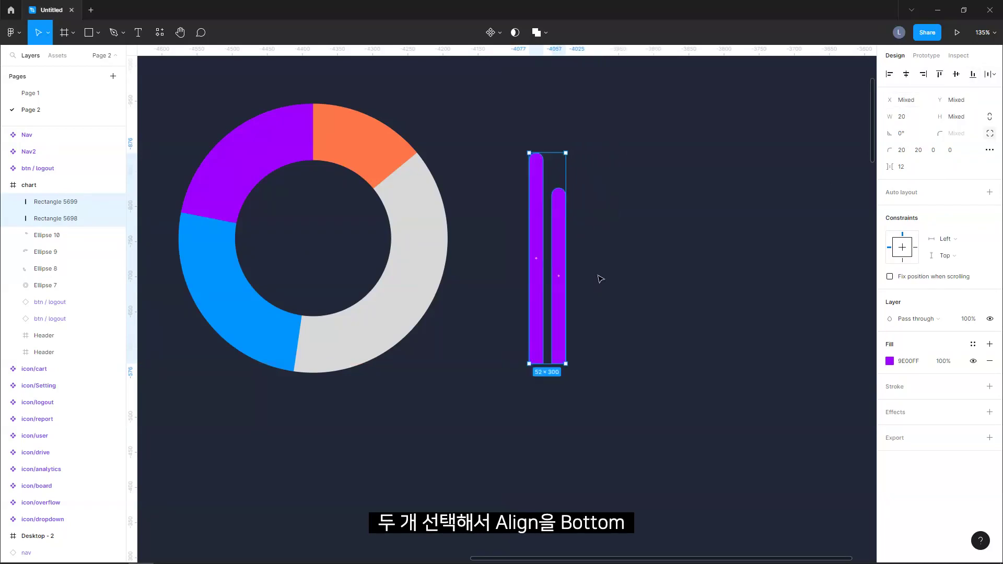
# Change the shorter bar's fill to the document's blue, 0095FF
pyautogui.click(560, 237)
pyautogui.click(890, 319)
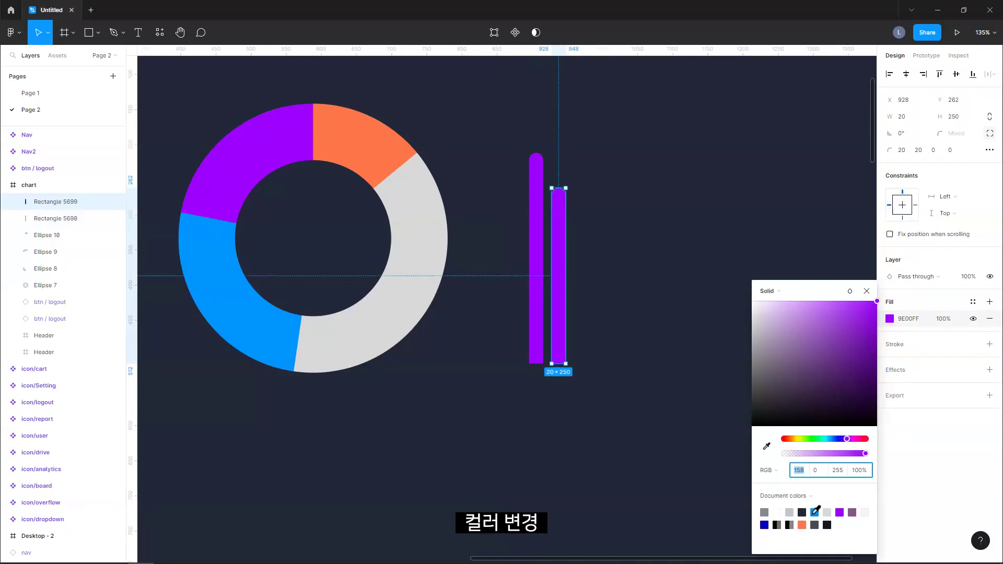
pyautogui.click(815, 513)
pyautogui.click(653, 180)
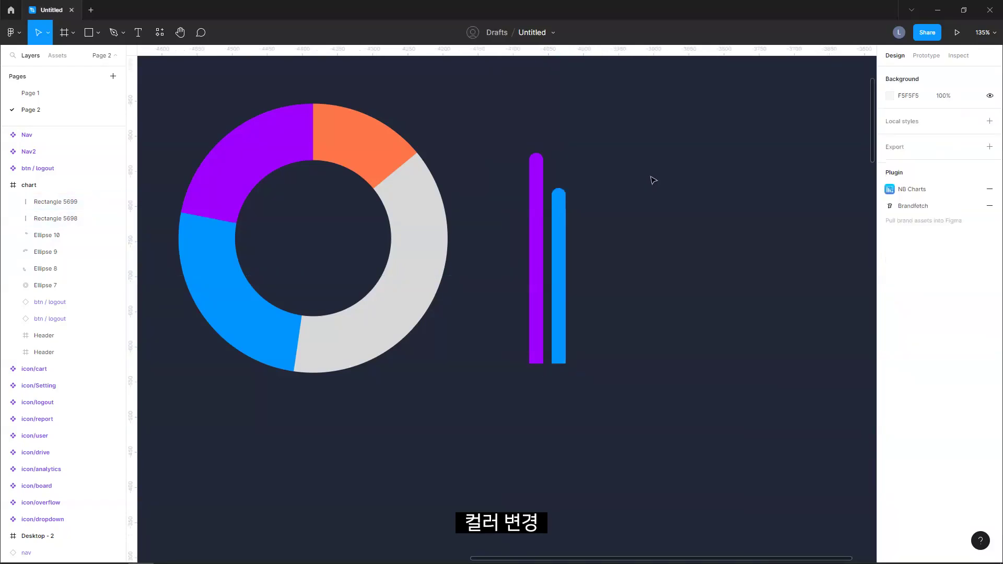
# Wrap the purple and blue bars in a horizontal, bottom-aligned auto layout frame
pyautogui.hotkey('shift', 'a')
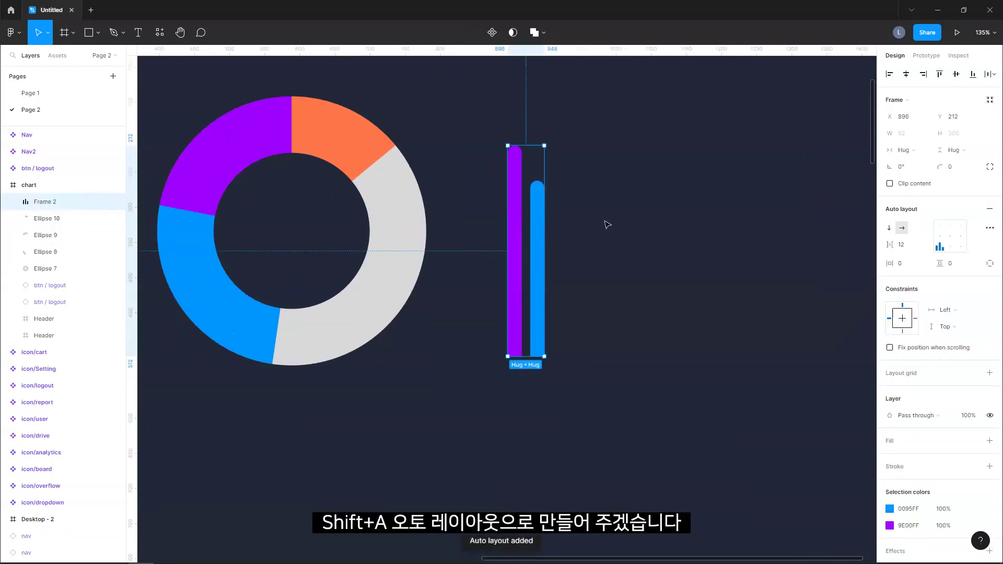
pyautogui.click(560, 226)
pyautogui.click(517, 229)
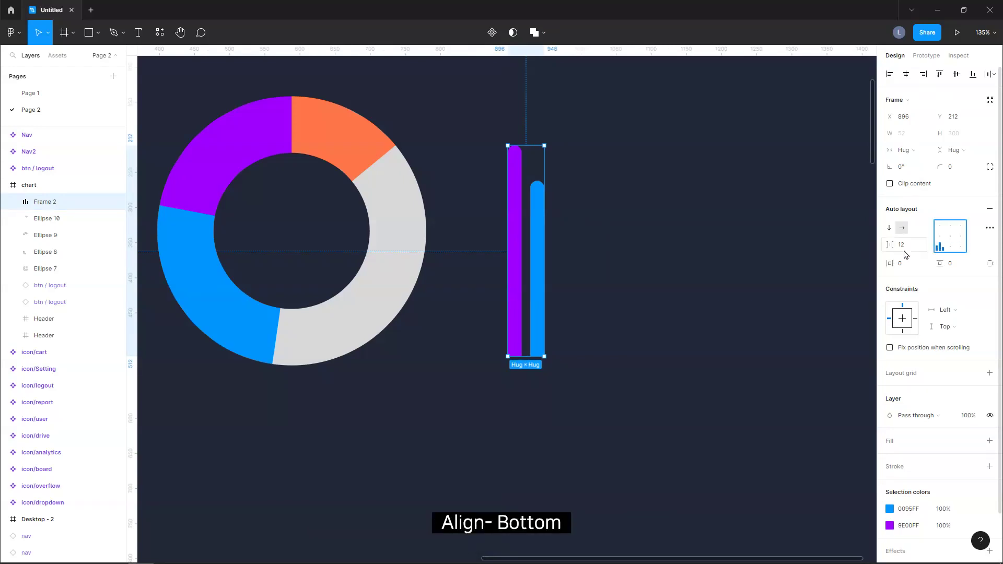
# Duplicate the bar pair to the right at equal spacing until there are five pairs
pyautogui.hotkey('ctrl', 'd')
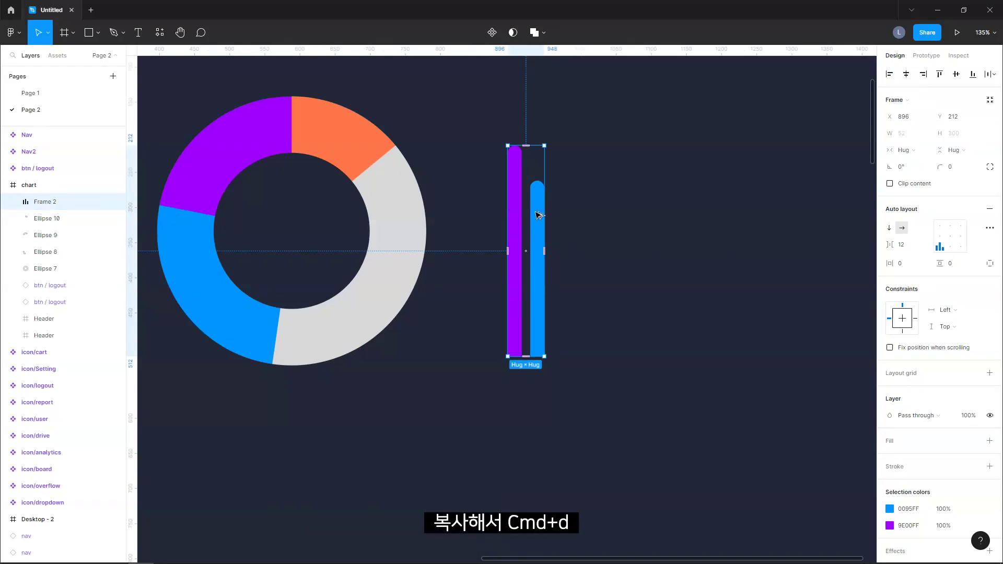
pyautogui.moveTo(539, 222); pyautogui.dragTo(614, 222)
pyautogui.hotkey('ctrl', 'd')
pyautogui.hotkey('ctrl', 'd')
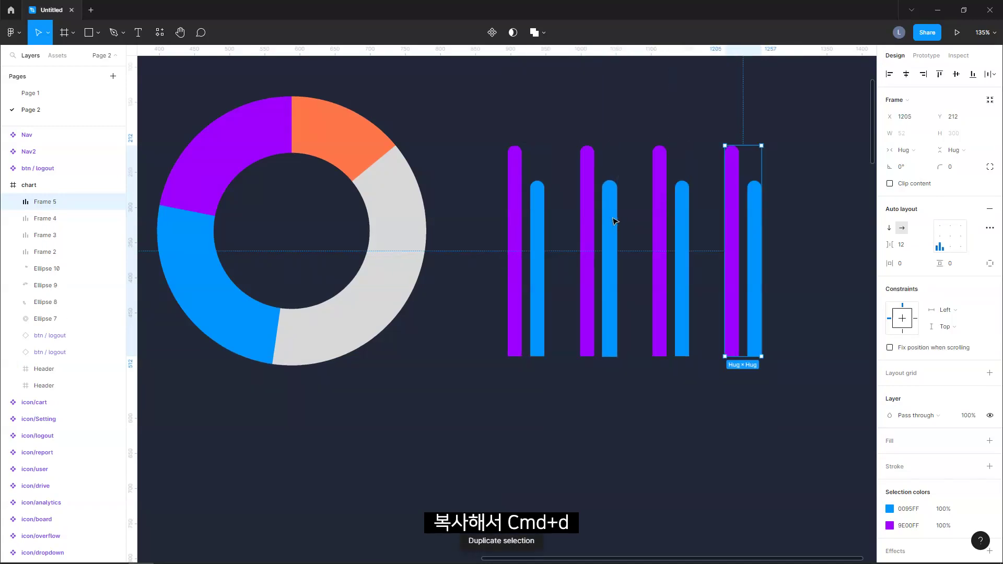
pyautogui.hotkey('ctrl', 'd')
pyautogui.hscroll(3, 601, 240)
# Set the second pair's purple bar to a height of 150 and shorten its blue bar
pyautogui.click(451, 213)
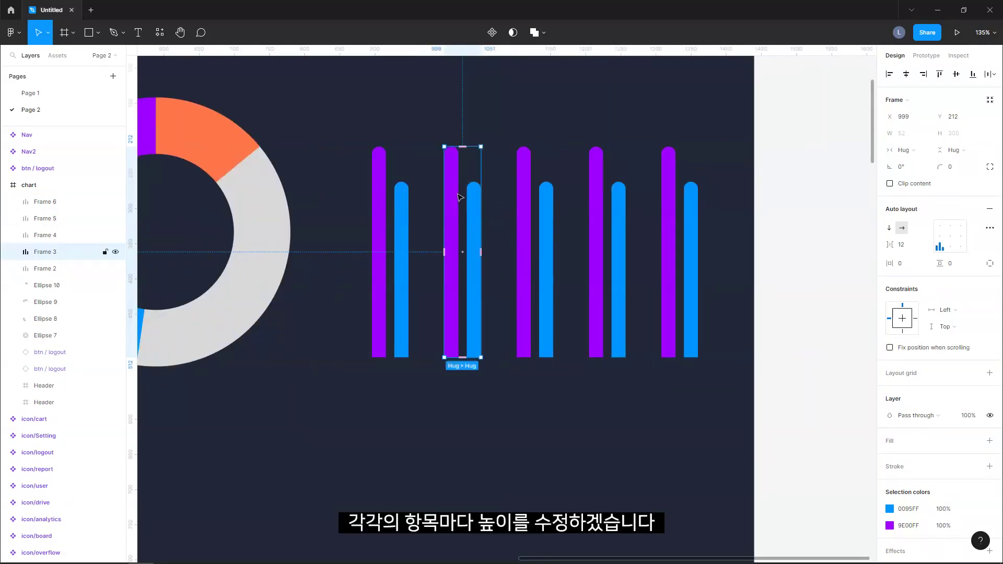
pyautogui.click(452, 209)
pyautogui.click(954, 116)
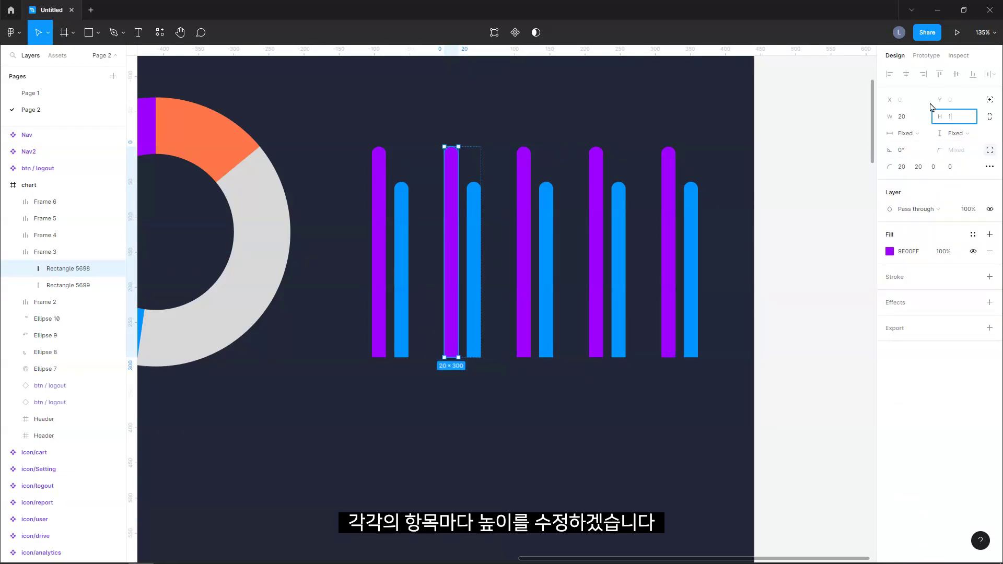
pyautogui.press('Return')
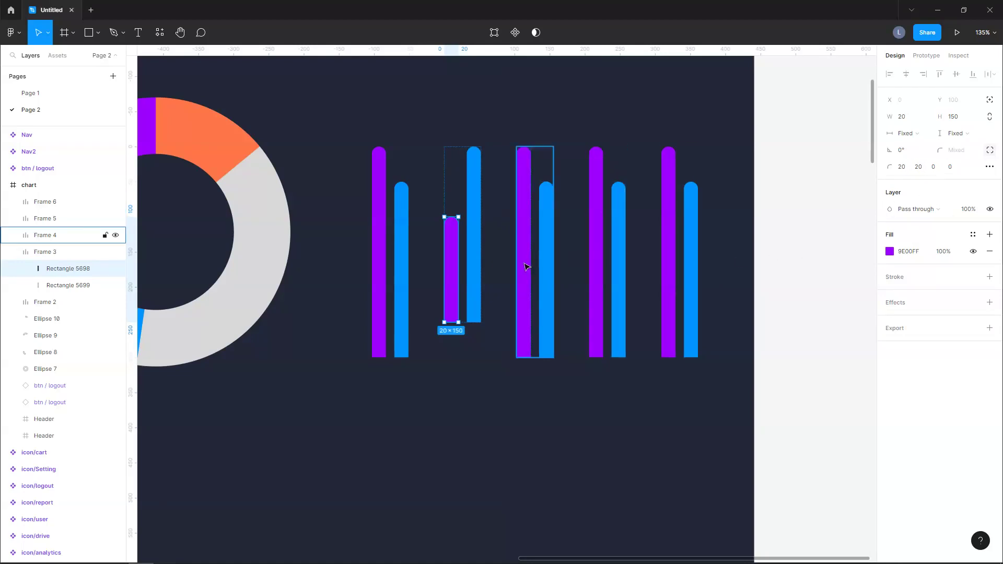
pyautogui.doubleClick(473, 235)
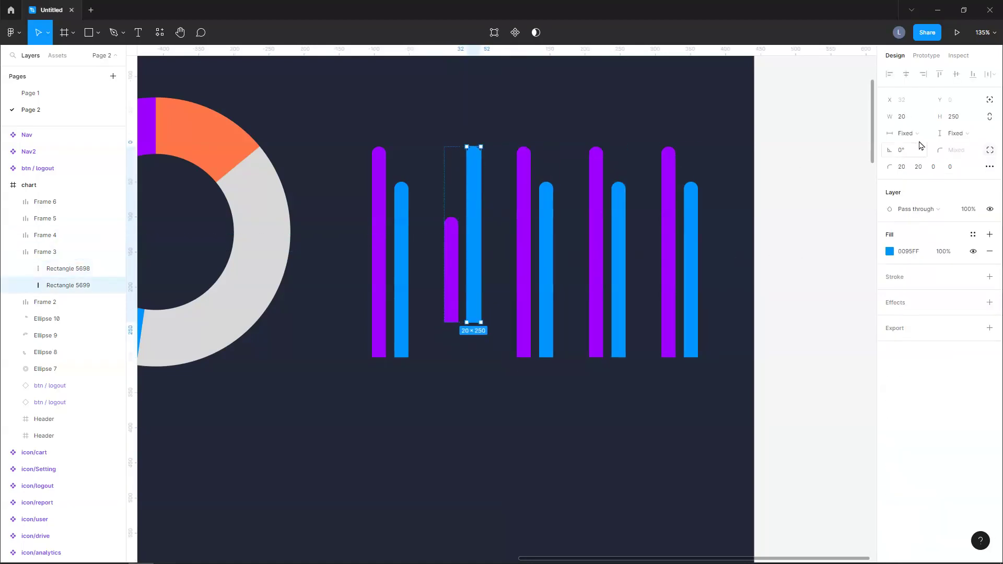
pyautogui.click(959, 120)
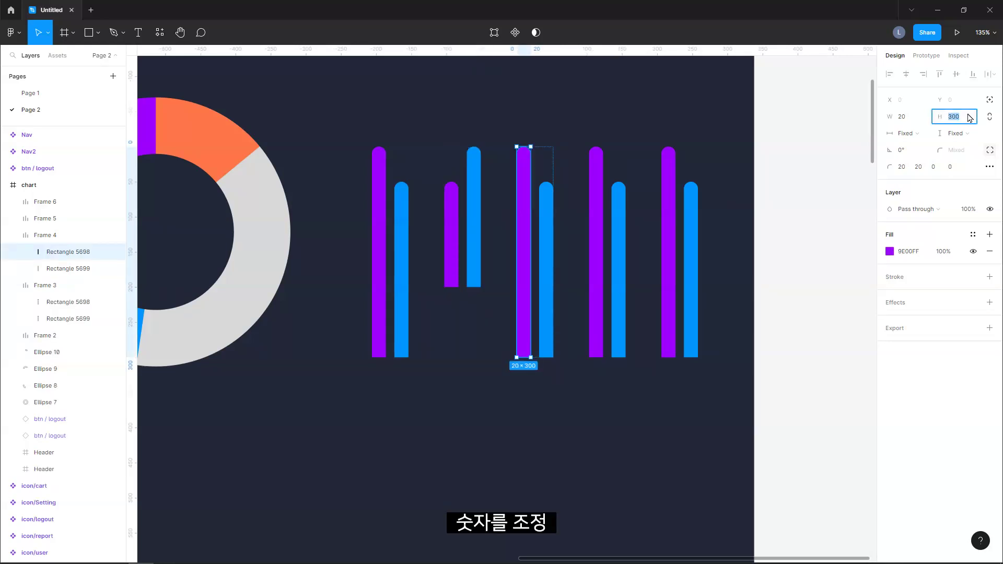
# Set the third pair's purple bar to a height of 130, and vary the other bar heights through the fifth pair
pyautogui.write('130')
pyautogui.press('Return')
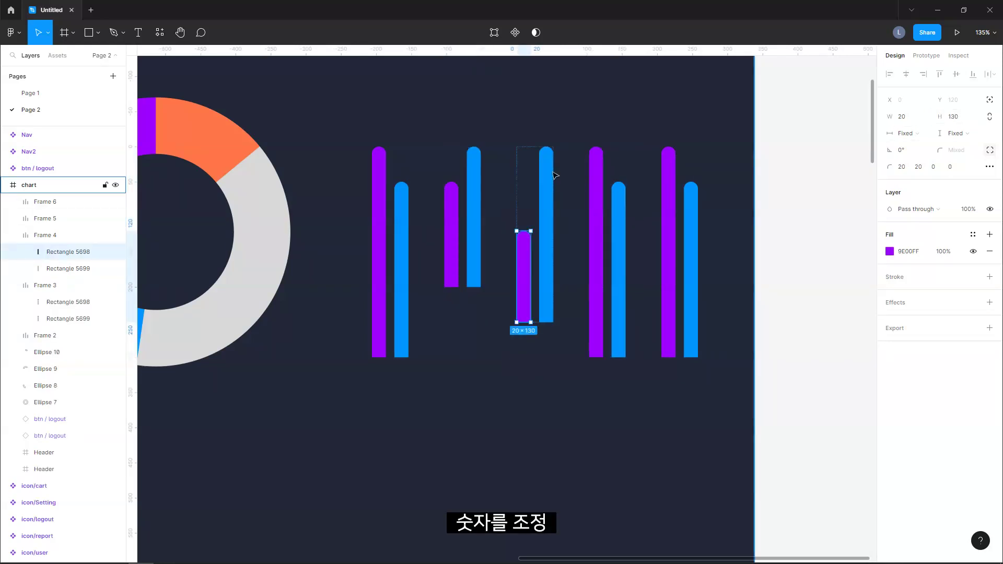
pyautogui.click(547, 168)
pyautogui.click(964, 123)
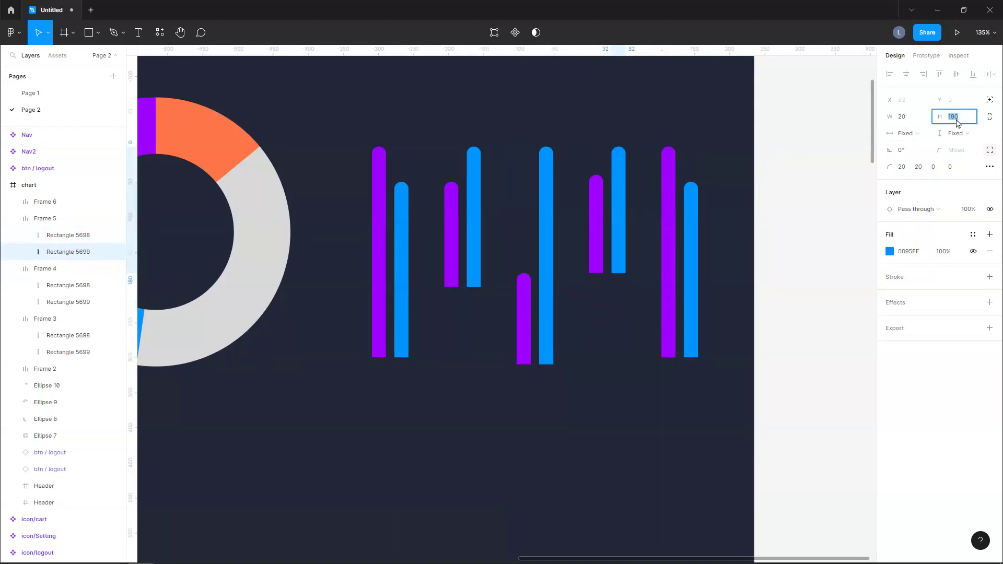
pyautogui.click(693, 233)
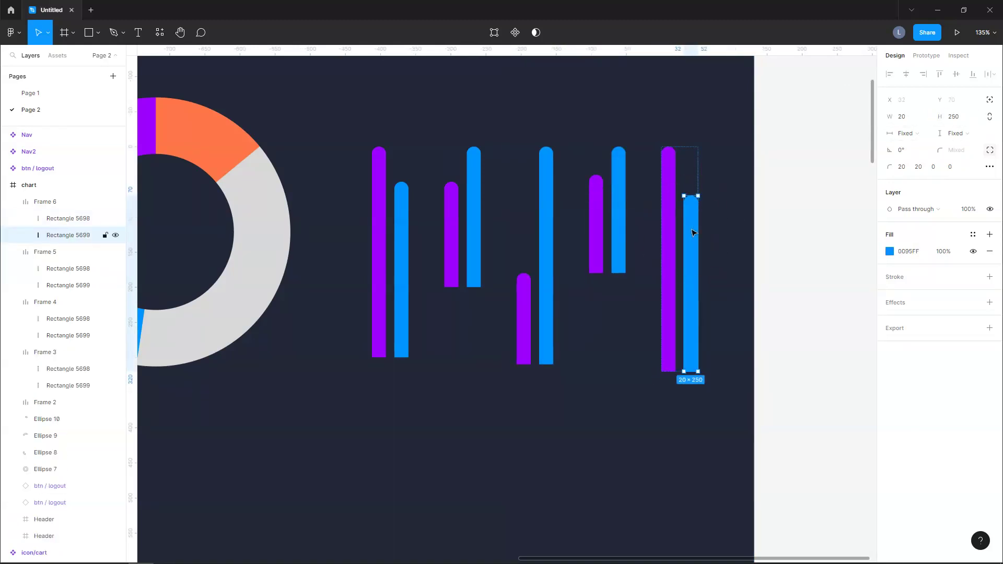
pyautogui.press('Escape')
# Wrap all five bar pairs in one horizontal auto layout frame aligned to the bottom centre
pyautogui.moveTo(735, 148); pyautogui.dragTo(293, 385)
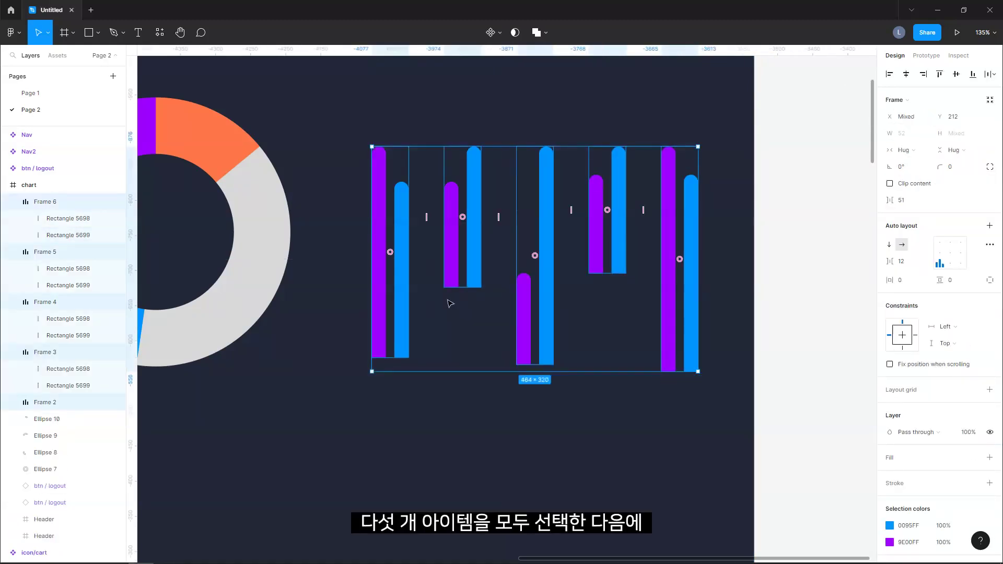
pyautogui.moveTo(441, 293)
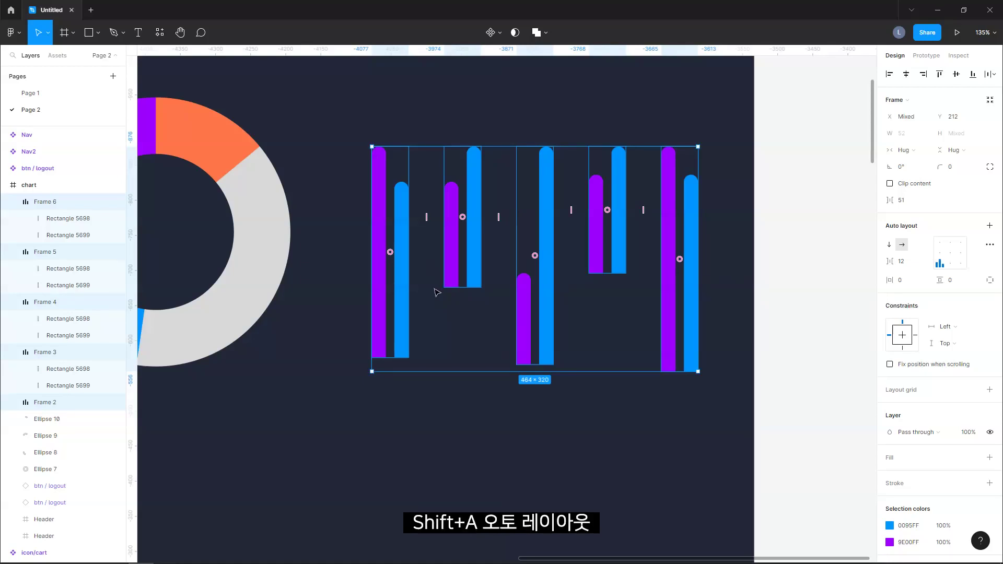
pyautogui.hotkey('shift', 'a')
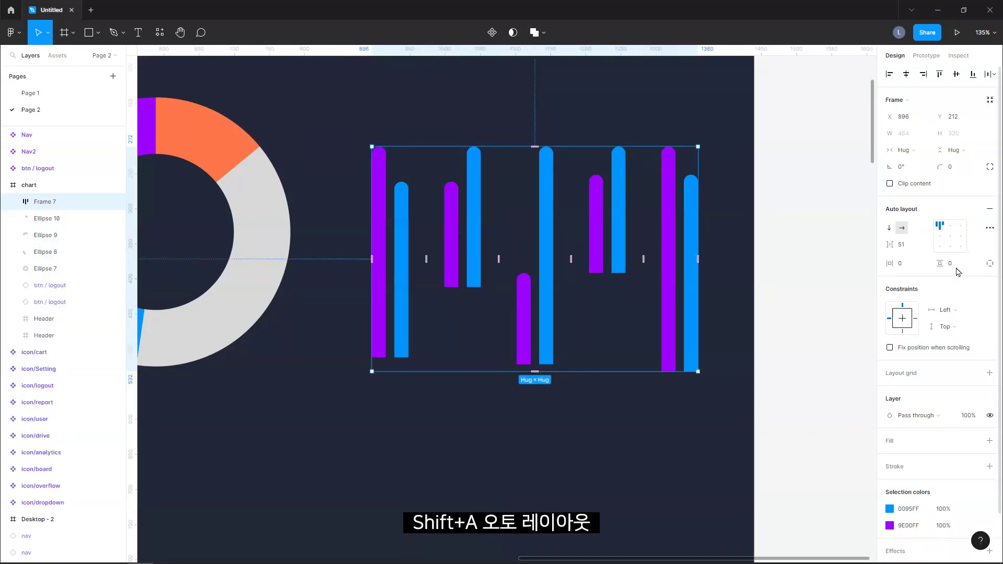
pyautogui.click(950, 248)
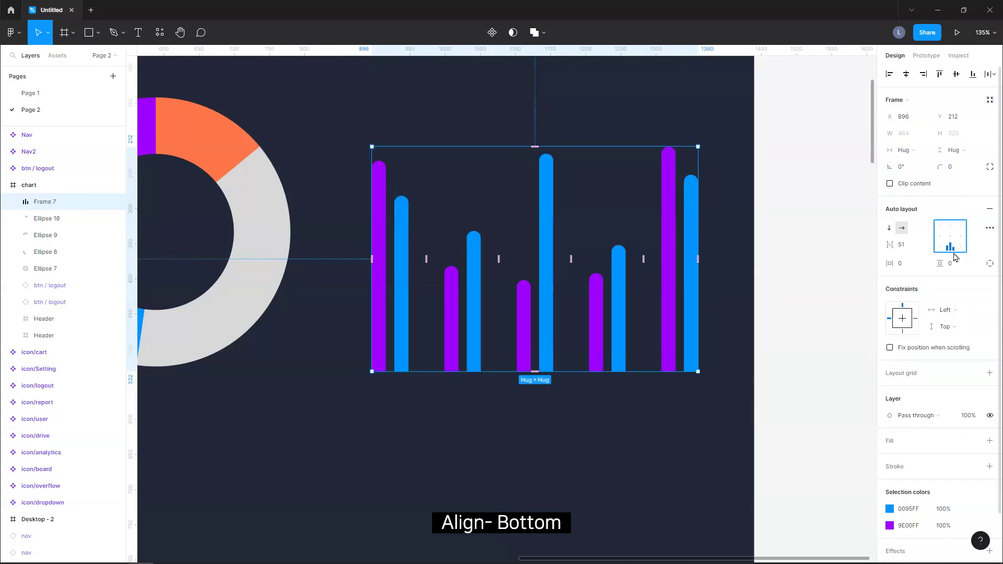
# Set the spacing between the bar pairs in the chart frame to 40
pyautogui.click(916, 251)
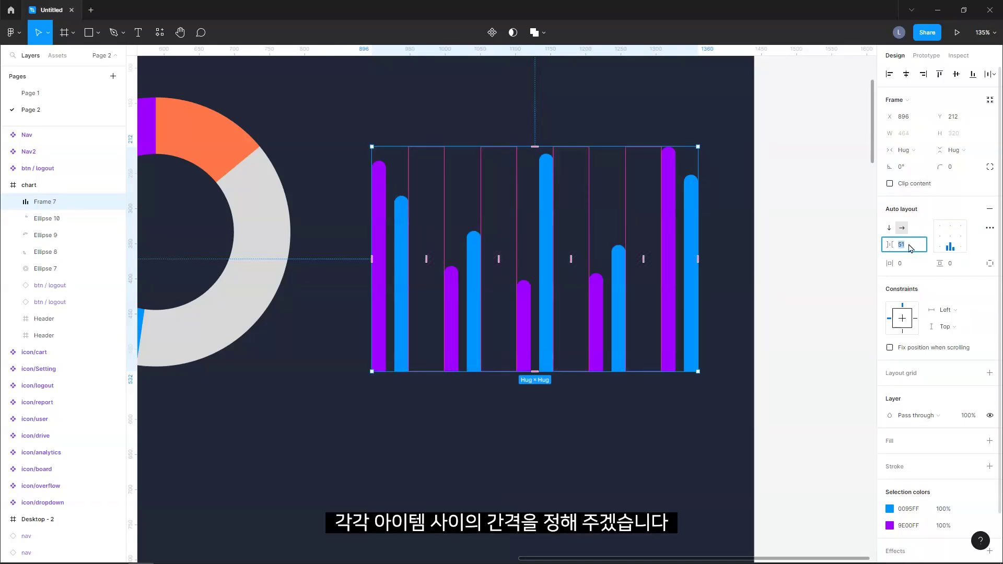
pyautogui.write('40')
pyautogui.press('Return')
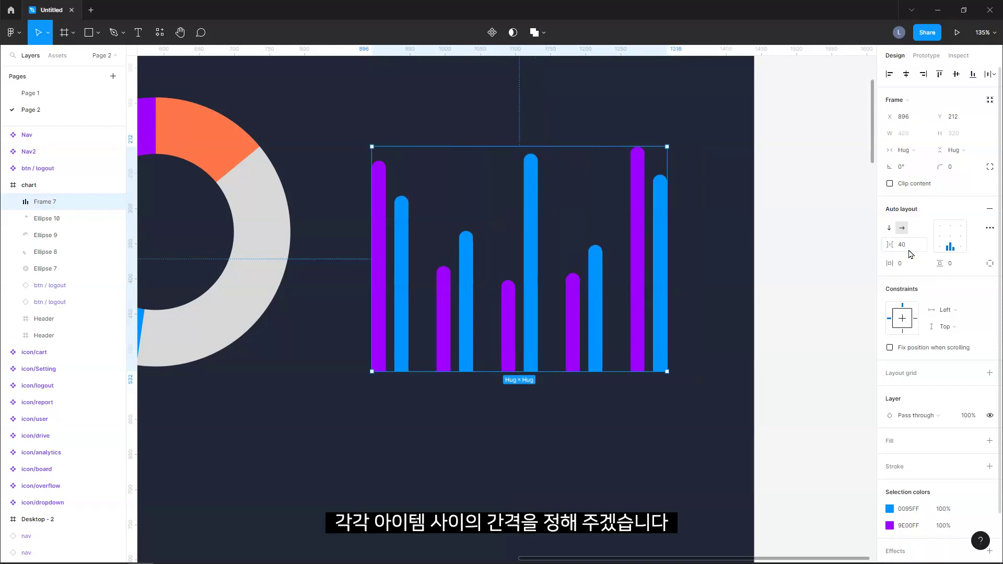
pyautogui.click(718, 333)
pyautogui.click(662, 359)
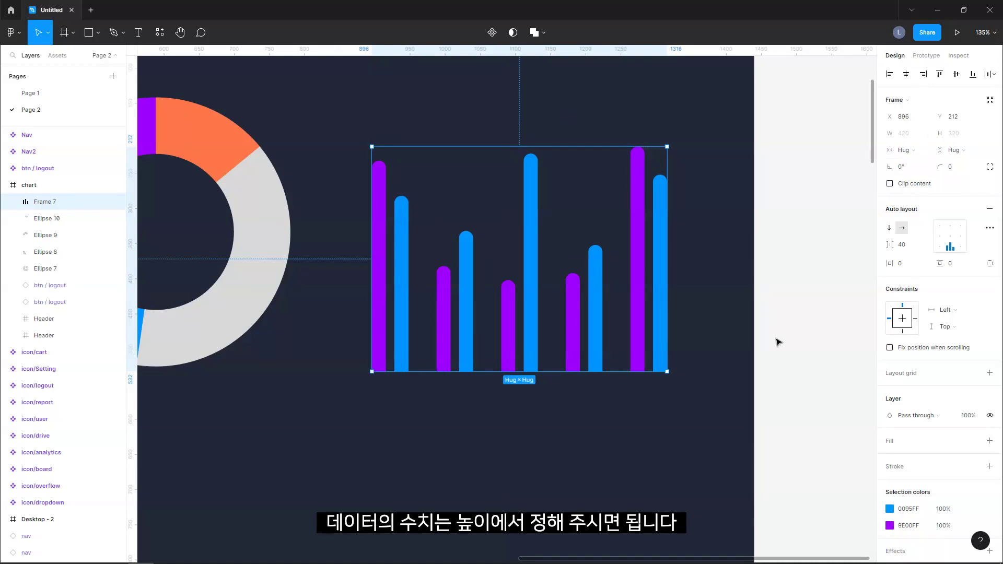
# Place an instance of the local cart icon component in the empty area below the donut chart
pyautogui.click(705, 429)
pyautogui.scroll(-3, 705, 429)
pyautogui.moveTo(446, 454); pyautogui.dragTo(537, 314)
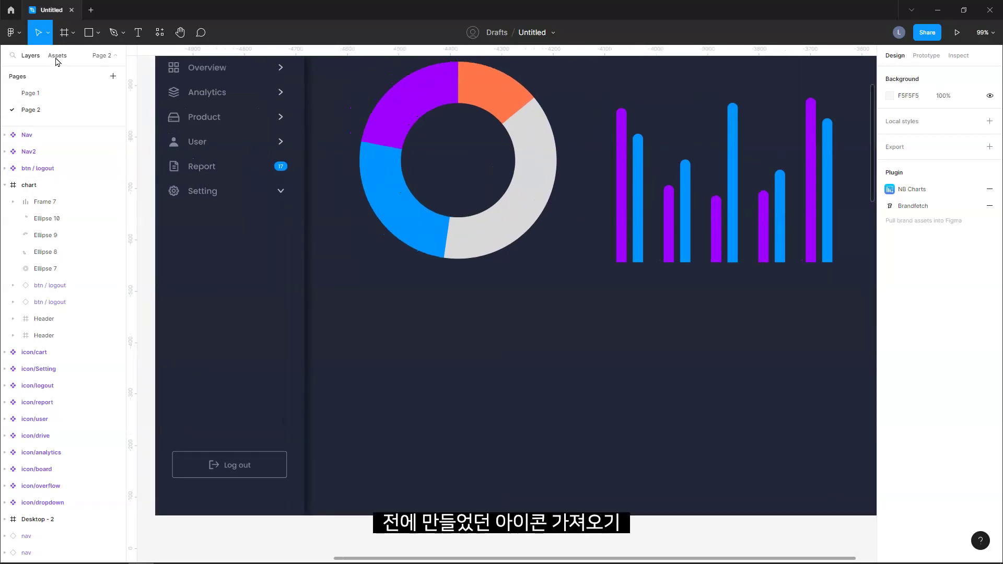
pyautogui.click(58, 55)
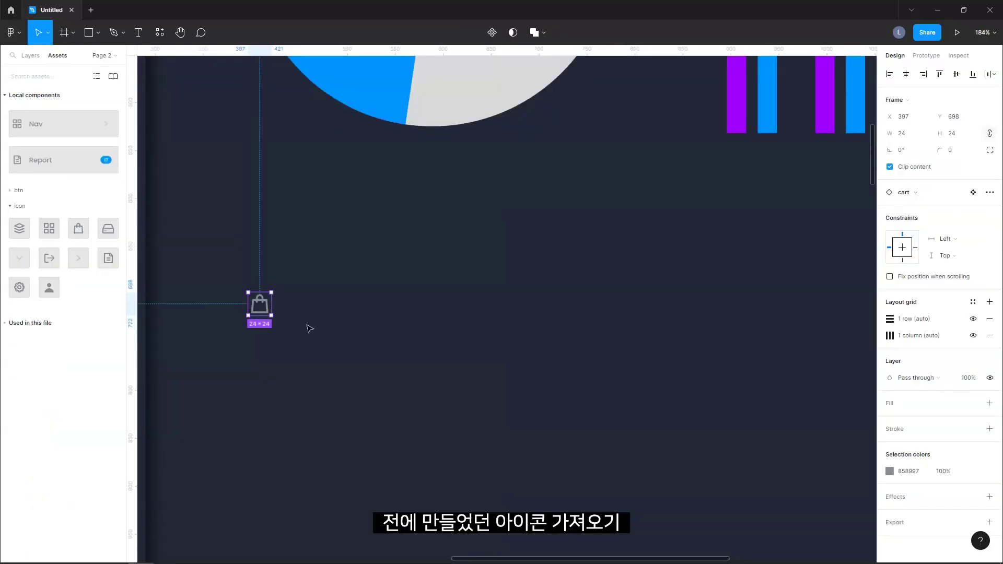
pyautogui.moveTo(309, 327); pyautogui.dragTo(388, 311)
pyautogui.press('Escape')
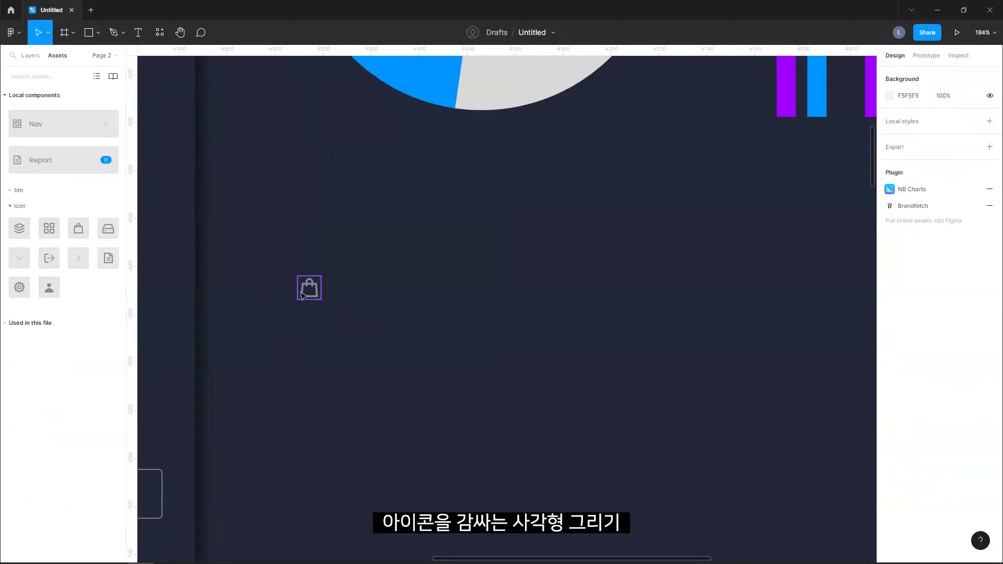
# Draw a square over the cart icon and set its size to 48 × 48
pyautogui.press('r')
pyautogui.moveTo(291, 267); pyautogui.dragTo(331, 312)
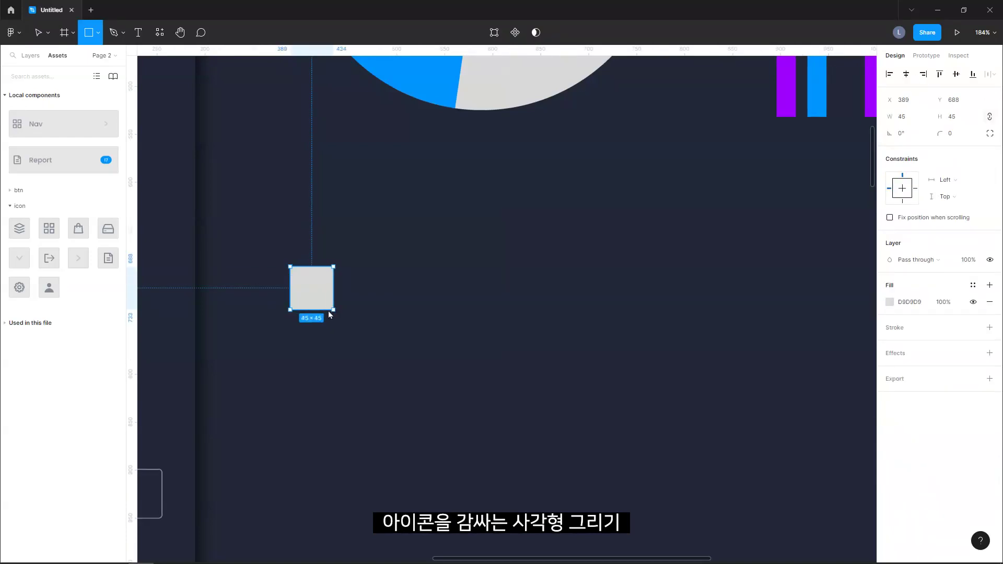
pyautogui.click(970, 118)
pyautogui.write('48')
pyautogui.press('Return')
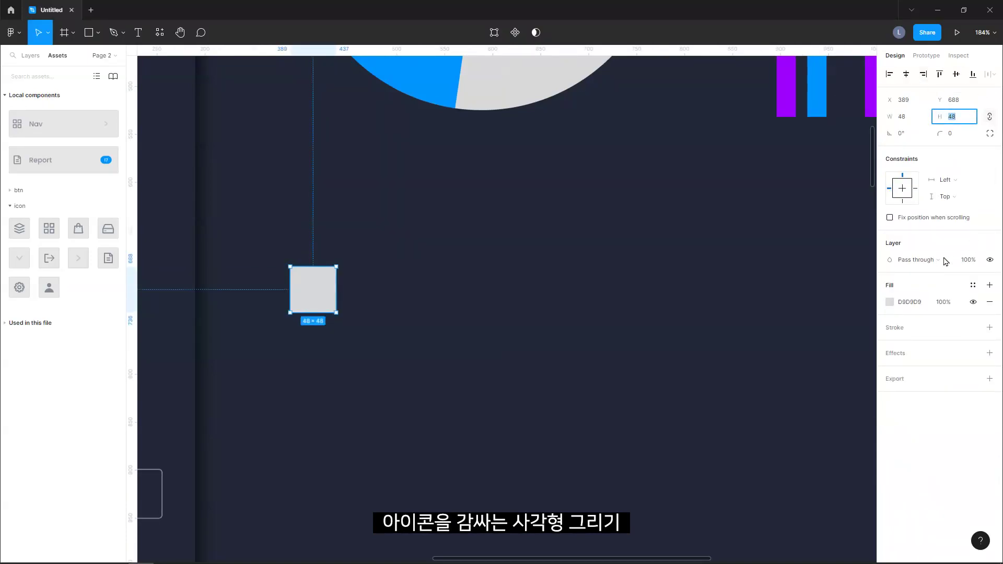
# Fill the square with 2C2F3A and send it behind the cart icon
pyautogui.click(913, 303)
pyautogui.write('2C2F3A')
pyautogui.press('Return')
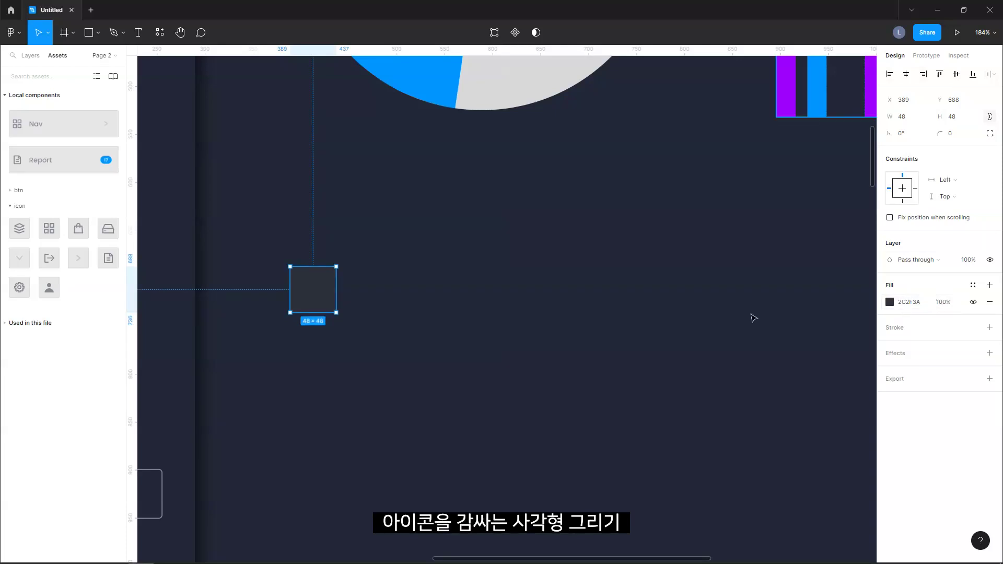
pyautogui.hotkey('ctrl', '[')
# Round the corners of the cart icon's background square with a radius of 8
pyautogui.click(948, 133)
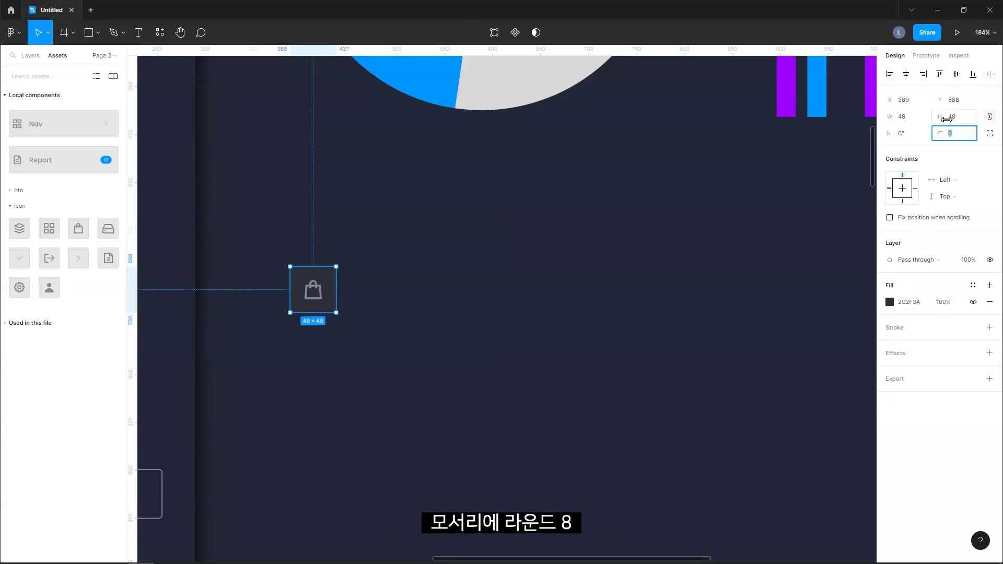
pyautogui.write('8')
pyautogui.press('Return')
pyautogui.click(499, 236)
# Recolour the shapes inside the cart icon instance to teal, 26C7BD
pyautogui.click(30, 55)
pyautogui.click(77, 236)
pyautogui.keyDown('shift'); pyautogui.click(71, 254); pyautogui.keyUp('shift')
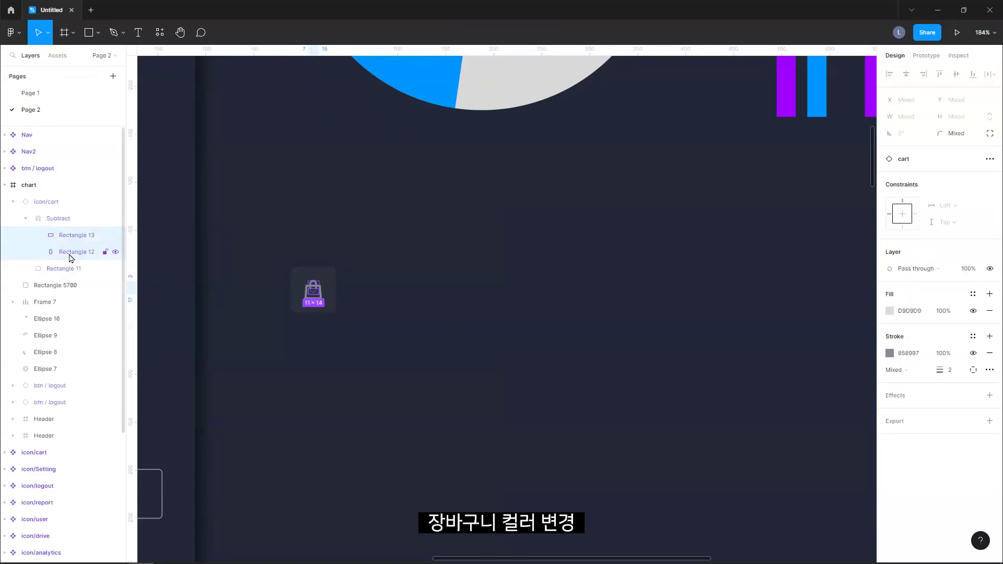
pyautogui.press('Escape')
pyautogui.press('Escape')
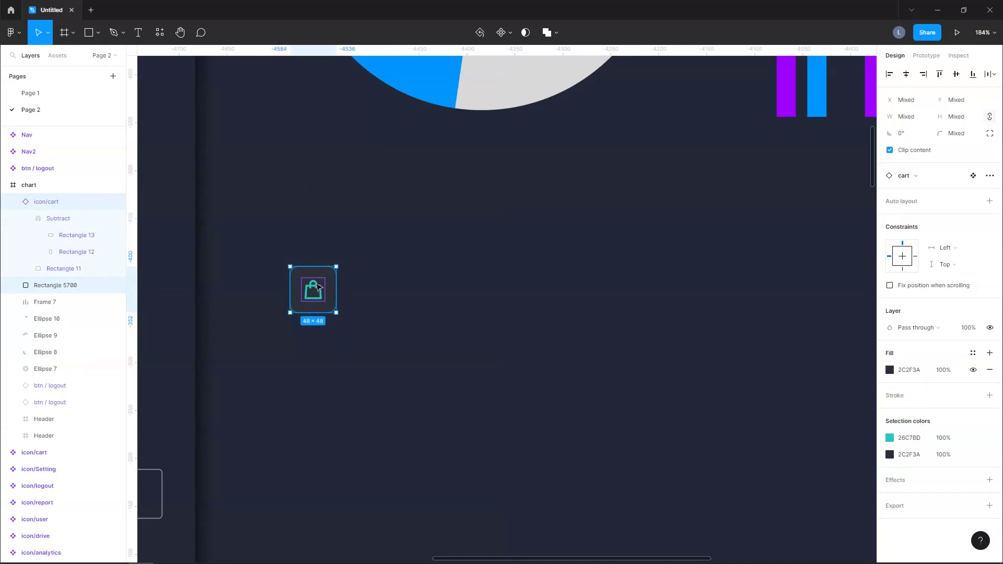
pyautogui.click(364, 313)
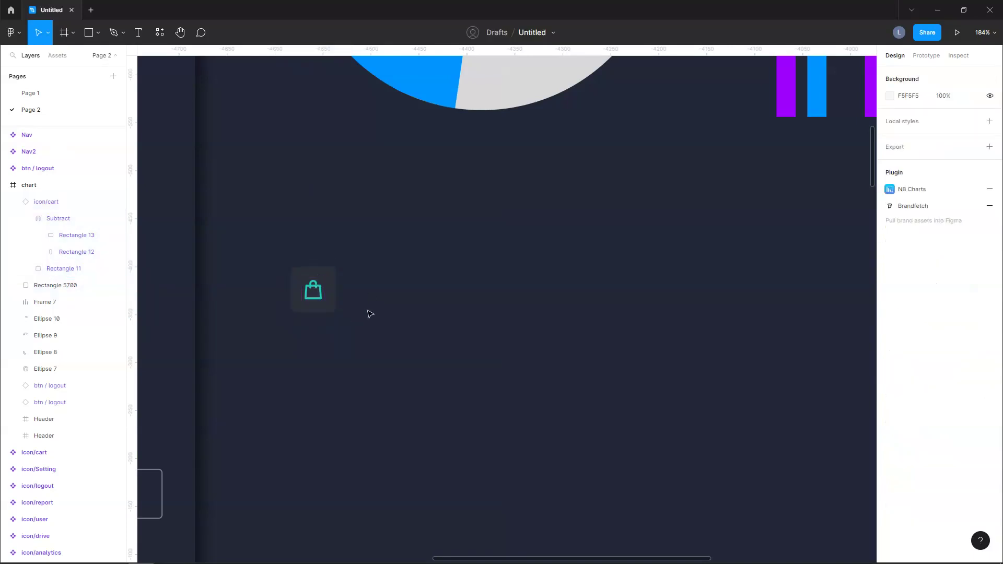
# Add the title "NFT Market" beside the cart icon in Poppins SemiBold 18, coloured 26C7BD
pyautogui.press('t')
pyautogui.click(364, 296)
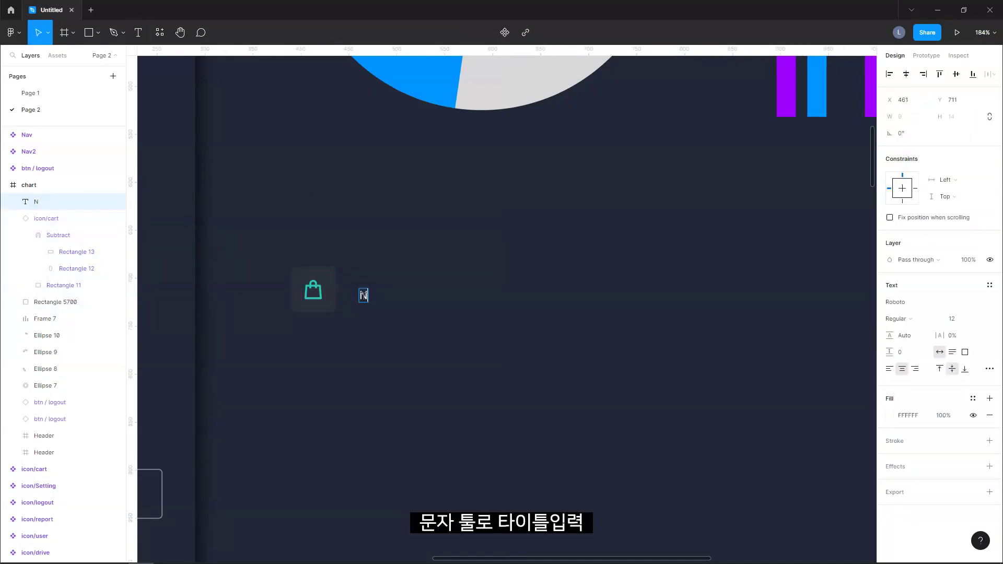
pyautogui.write('NFT Market')
pyautogui.press('Escape')
pyautogui.click(933, 303)
pyautogui.write('P')
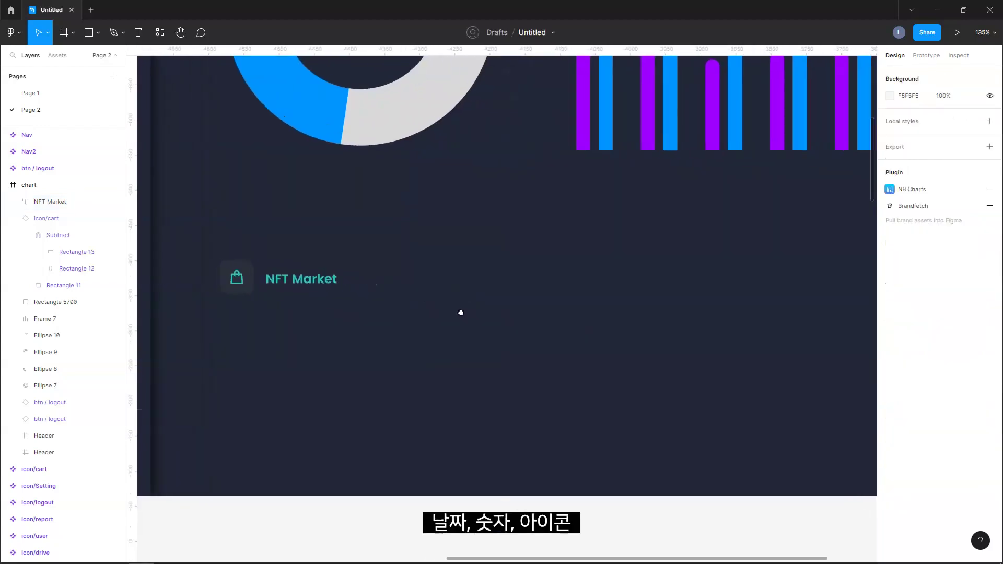
# Duplicate the title to the right side of the row and change the copies to "Jan 03, 2023" and "-1530.00"
pyautogui.moveTo(298, 277); pyautogui.dragTo(702, 276)
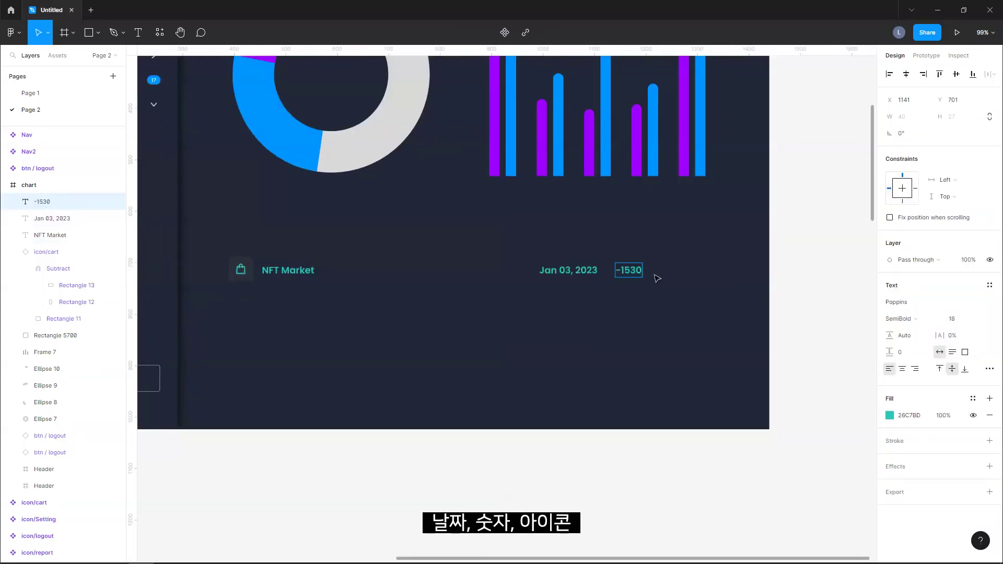
pyautogui.click(737, 277)
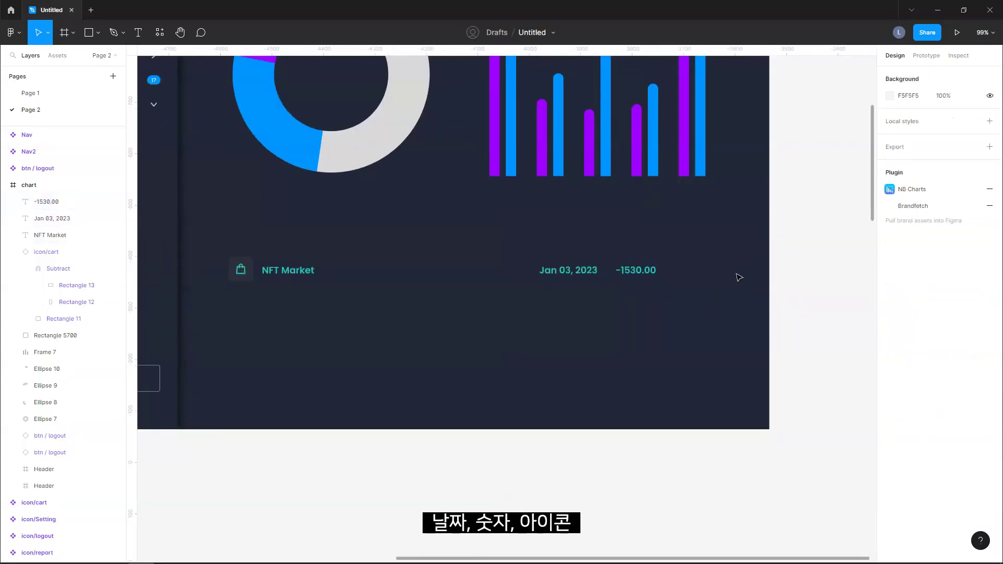
# Place the overflow arrow icon at the end of the row, and recolour the date 858997 and the amount FF324F
pyautogui.click(57, 56)
pyautogui.moveTo(79, 258); pyautogui.dragTo(722, 273)
pyautogui.click(730, 287)
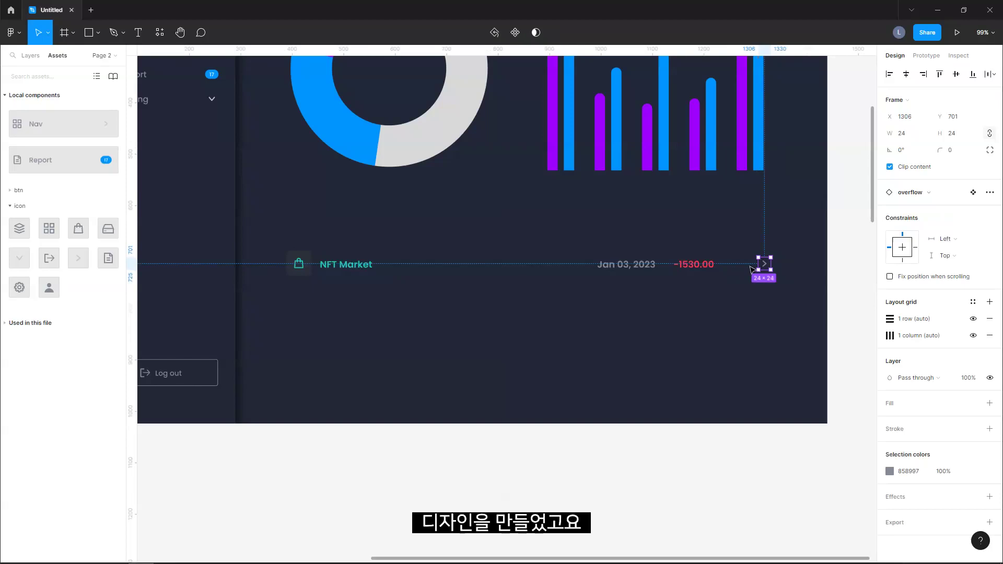
# Group the cart icon with its square, and wrap the group and the NFT Market title in a horizontal auto layout frame
pyautogui.moveTo(273, 226); pyautogui.dragTo(312, 300)
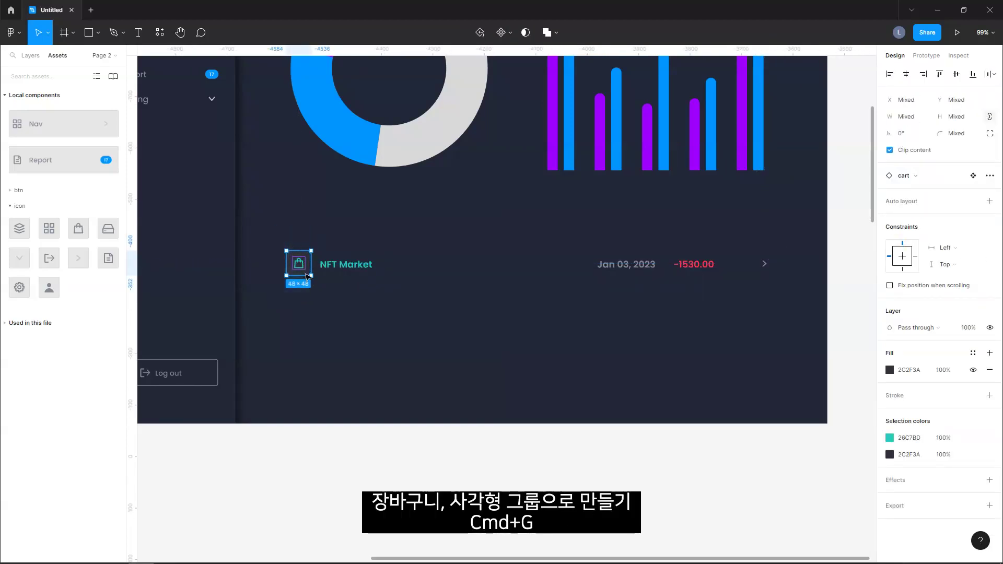
pyautogui.hotkey('ctrl', 'g')
pyautogui.click(336, 296)
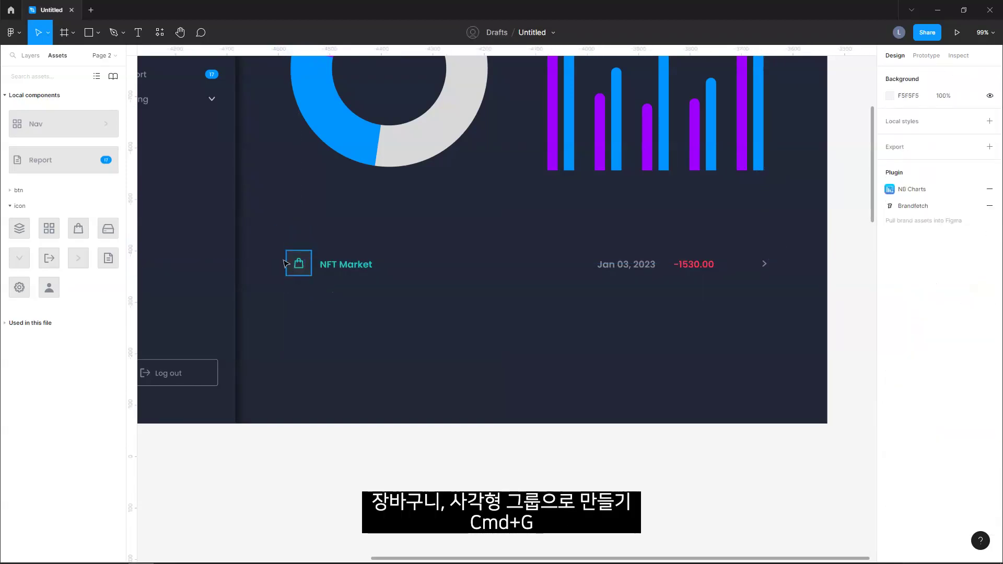
pyautogui.click(299, 264)
pyautogui.moveTo(374, 320); pyautogui.dragTo(282, 246)
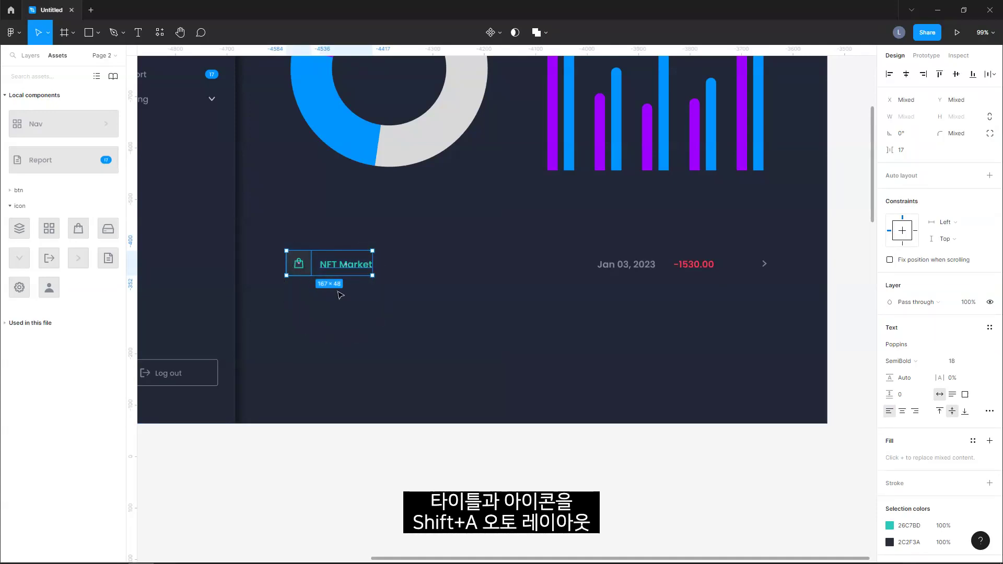
pyautogui.hotkey('shift', 'a')
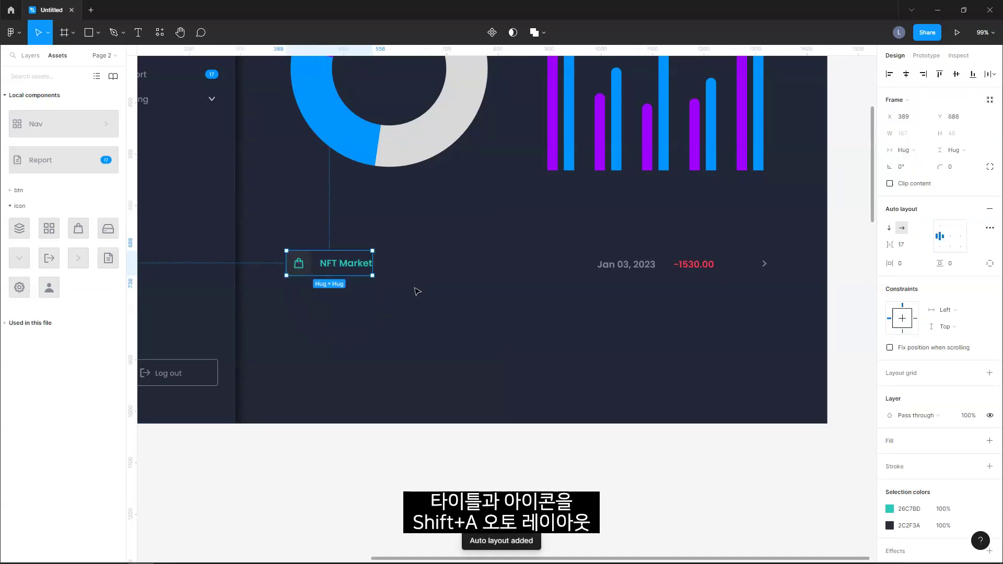
# Wrap the date, amount and arrow icon in a horizontal auto layout frame with a spacing of 60
pyautogui.click(656, 312)
pyautogui.moveTo(570, 245); pyautogui.dragTo(717, 287)
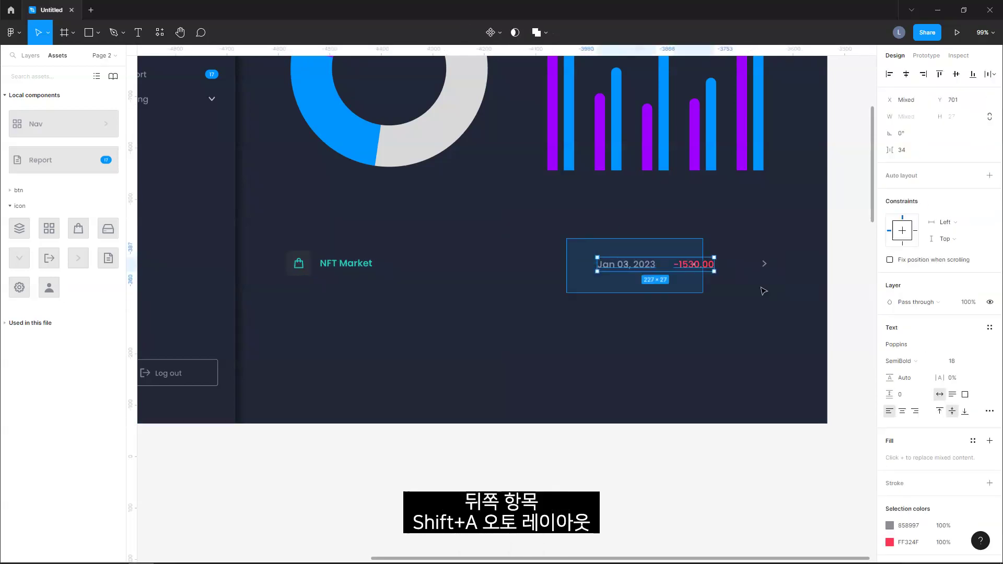
pyautogui.hotkey('shift', 'a')
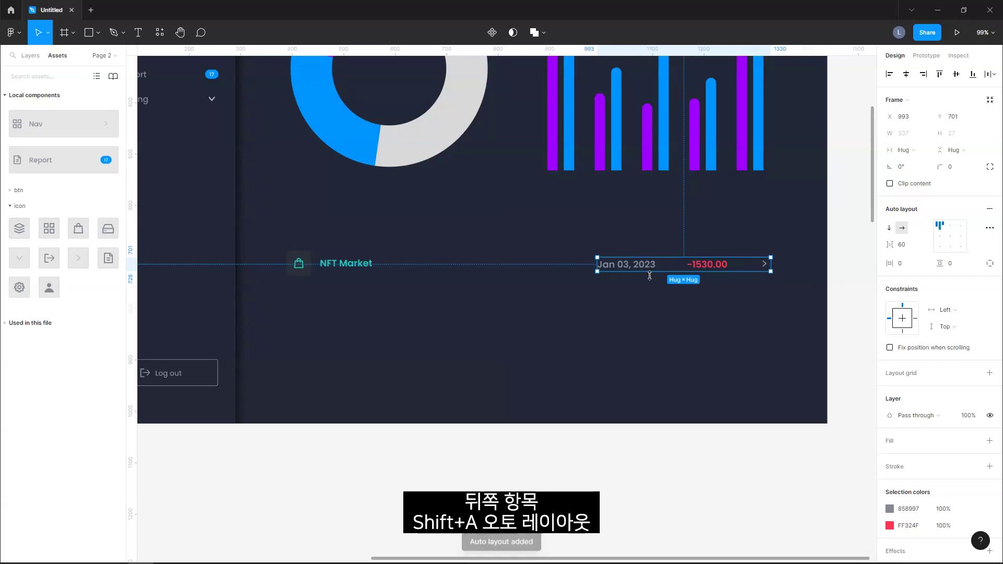
# Wrap both frames in one auto layout row with automatic spacing, horizontal padding 24 and vertical padding 16
pyautogui.moveTo(255, 223); pyautogui.dragTo(796, 289)
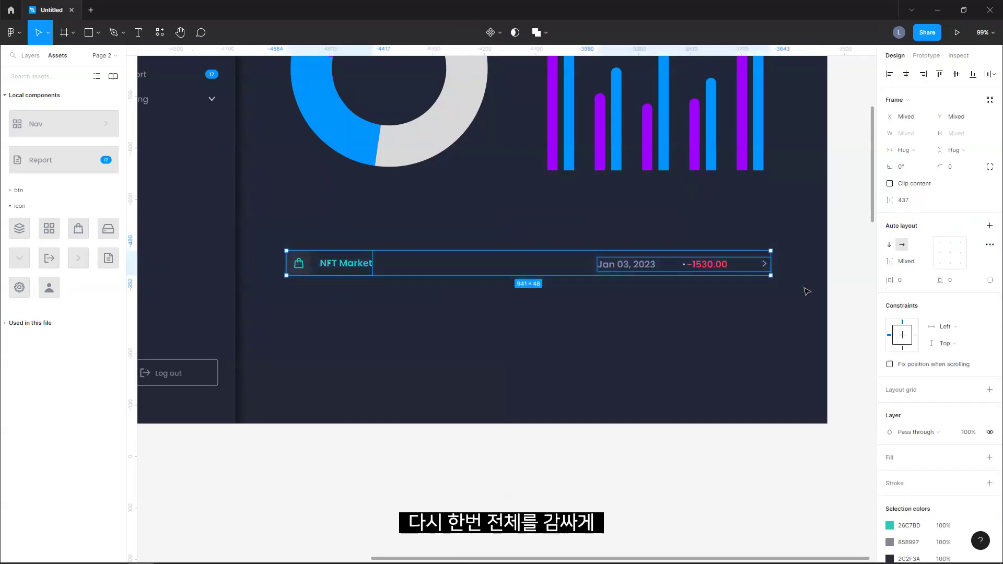
pyautogui.hotkey('shift', 'a')
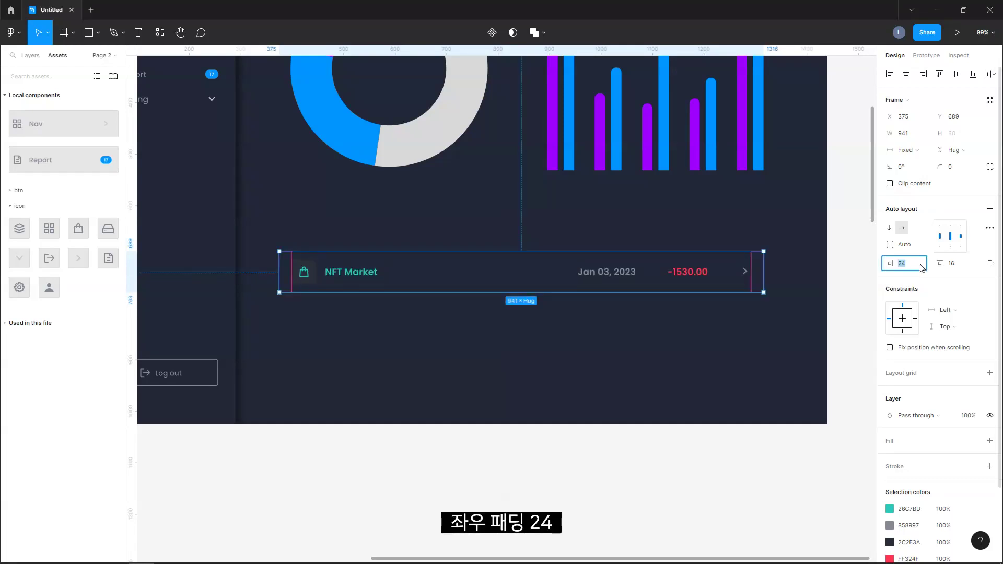
pyautogui.click(961, 264)
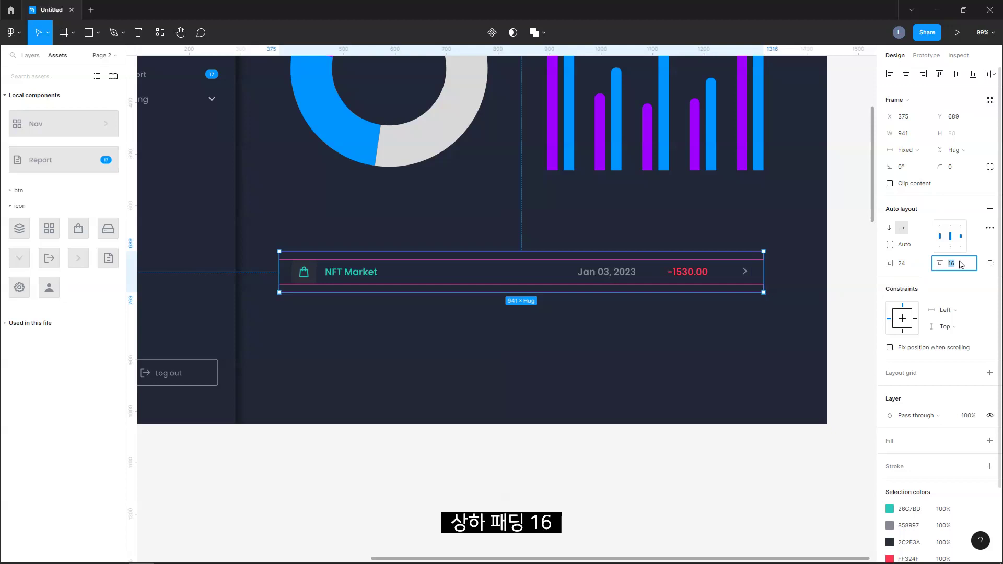
# Add an inside stroke to the NFT Market row and limit it to the bottom edge
pyautogui.click(990, 466)
pyautogui.scroll(-3, 985, 472)
pyautogui.click(974, 379)
pyautogui.click(962, 427)
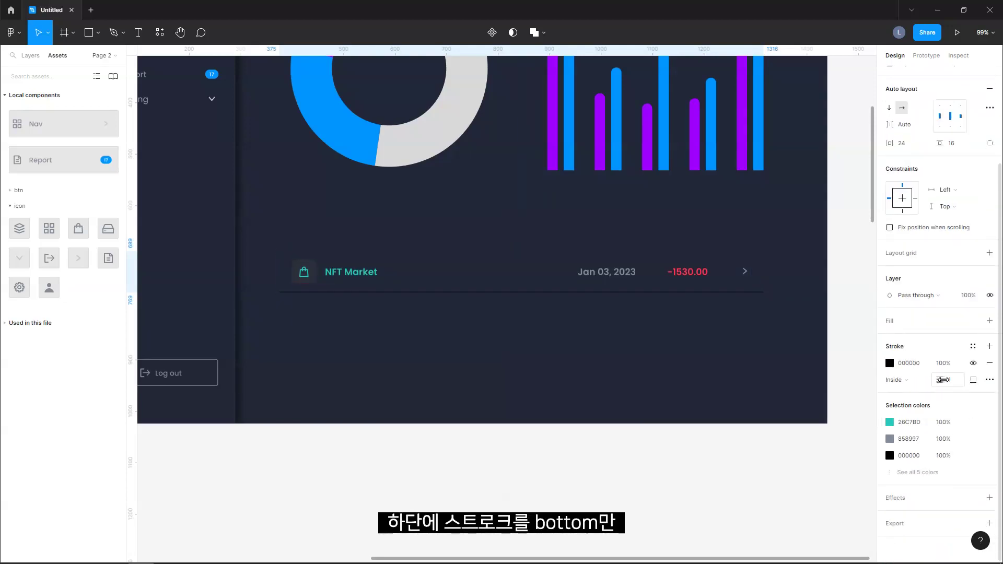
# Change the bottom stroke of the NFT Market row to colour 565A66
pyautogui.click(920, 368)
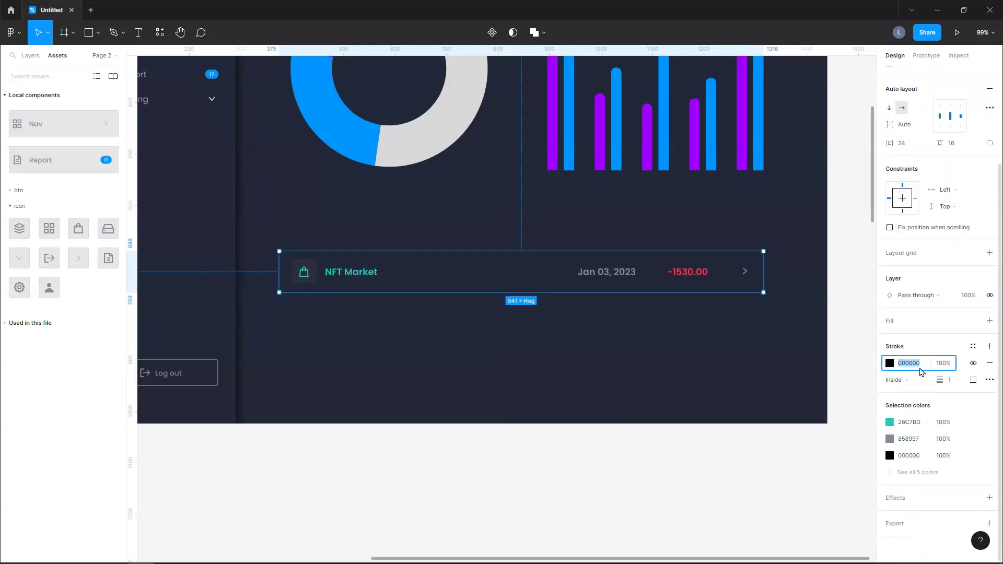
pyautogui.write('565A66')
pyautogui.press('Return')
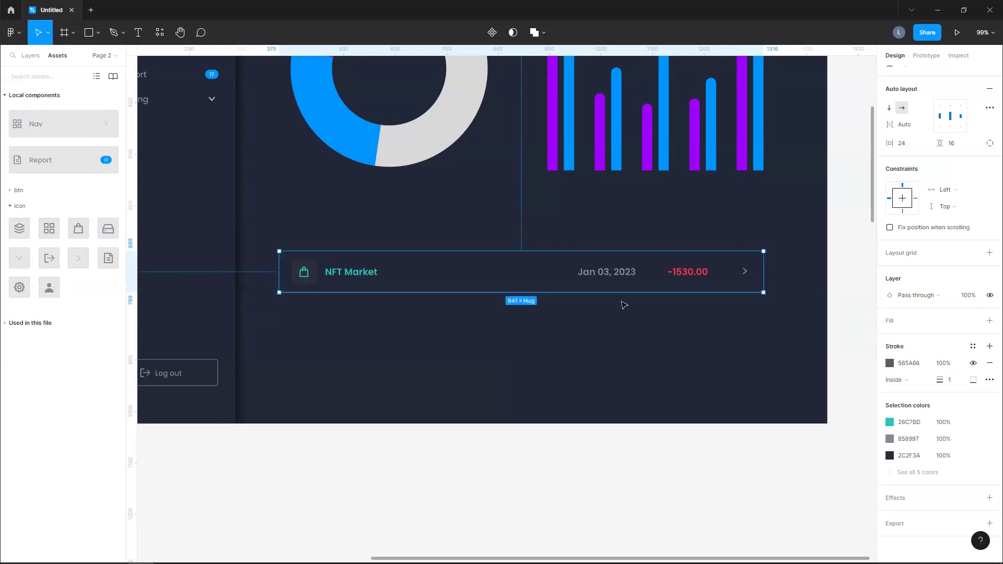
pyautogui.click(669, 374)
# Duplicate the NFT Market row into a stack of five rows without gaps, and place them in the empty dashboard content area
pyautogui.click(554, 290)
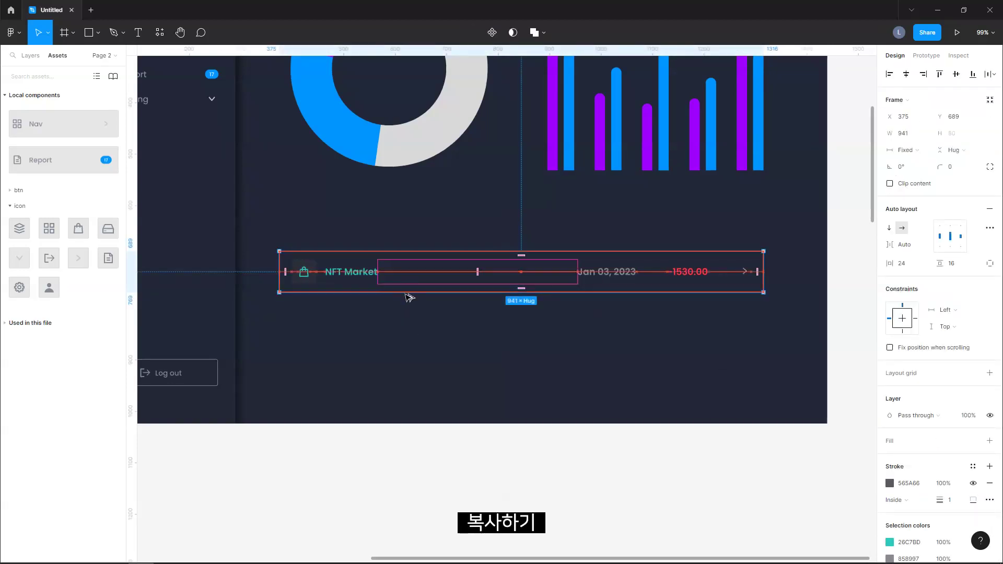
pyautogui.hotkey('ctrl', 'd')
pyautogui.hotkey('ctrl', 'd')
pyautogui.hotkey('ctrl', 'd')
pyautogui.hotkey('ctrl', 'd')
pyautogui.scroll(-5, 409, 323)
pyautogui.moveTo(703, 267); pyautogui.dragTo(683, 320)
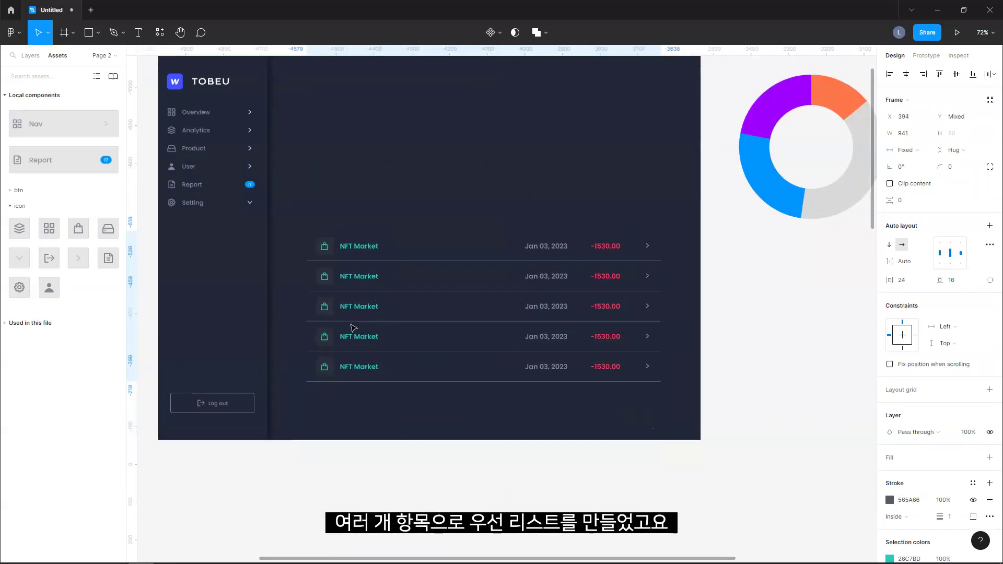
pyautogui.scroll(3, 459, 328)
pyautogui.scroll(-1, 531, 333)
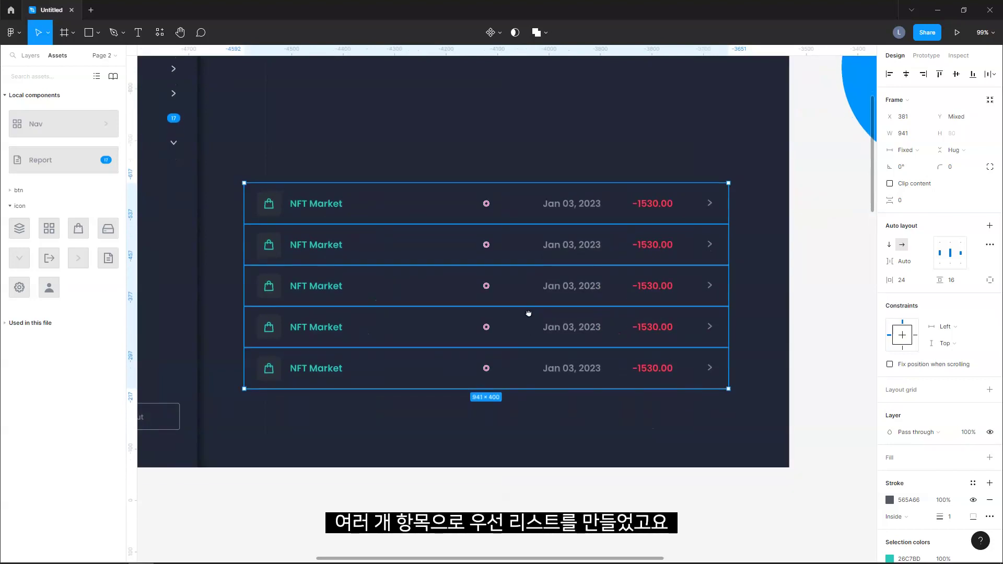
# Wrap the five NFT Market rows in a vertical auto layout frame with spacing 0, and fill it with 393E4F
pyautogui.moveTo(742, 169); pyautogui.dragTo(240, 410)
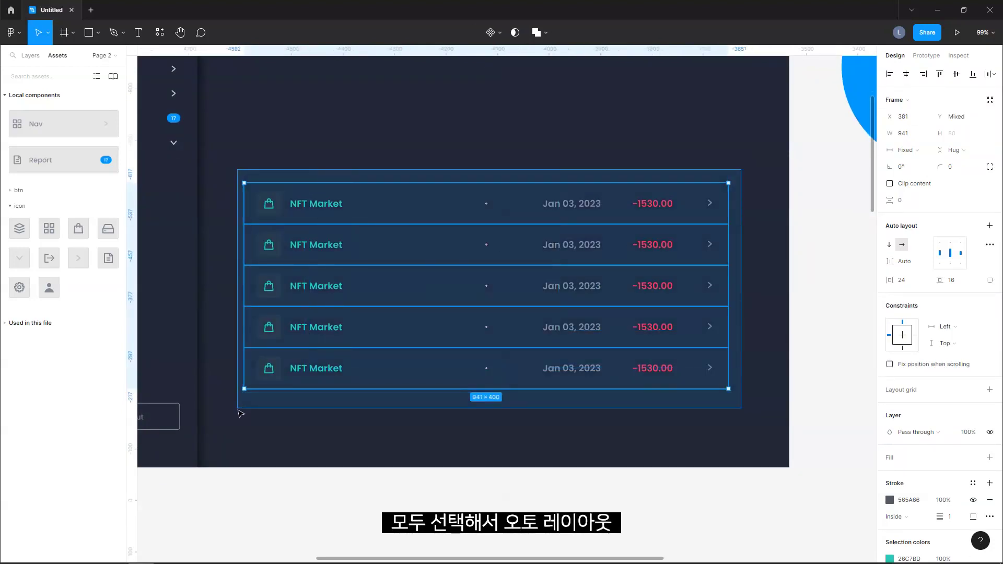
pyautogui.hotkey('shift', 'a')
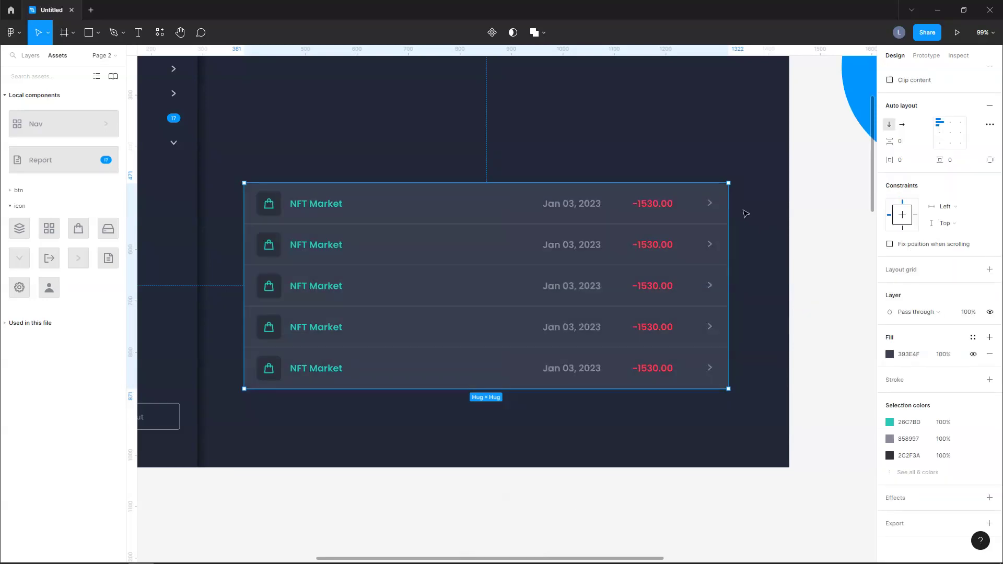
# Round the list frame's corners to 16 and clip its content
pyautogui.scroll(3, 956, 168)
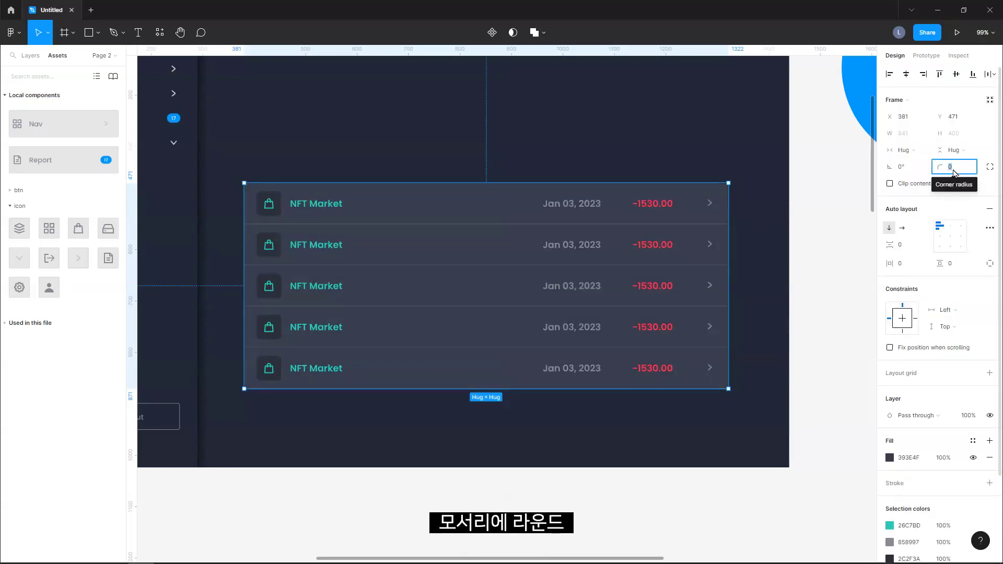
pyautogui.click(531, 398)
pyautogui.scroll(3, 518, 396)
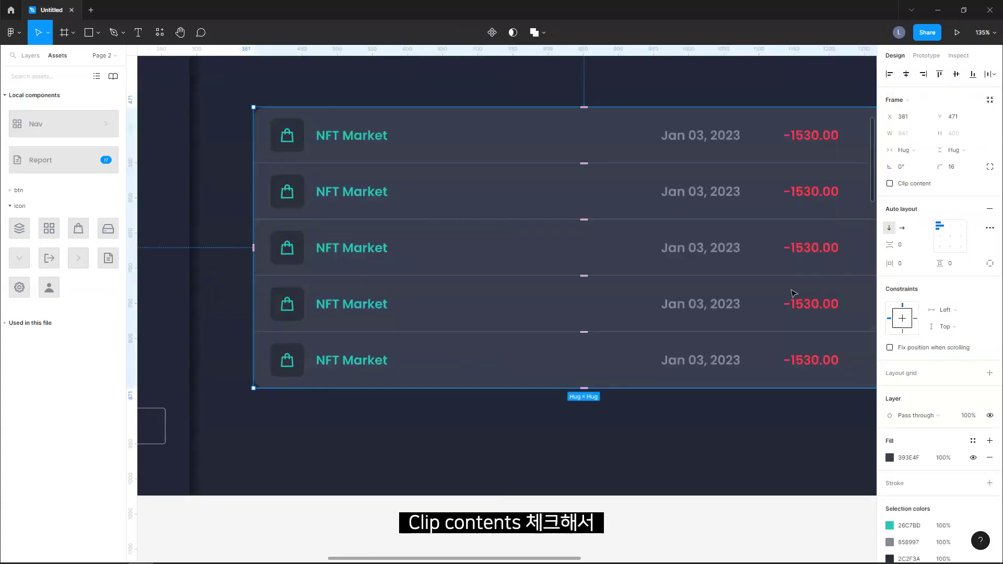
pyautogui.click(655, 428)
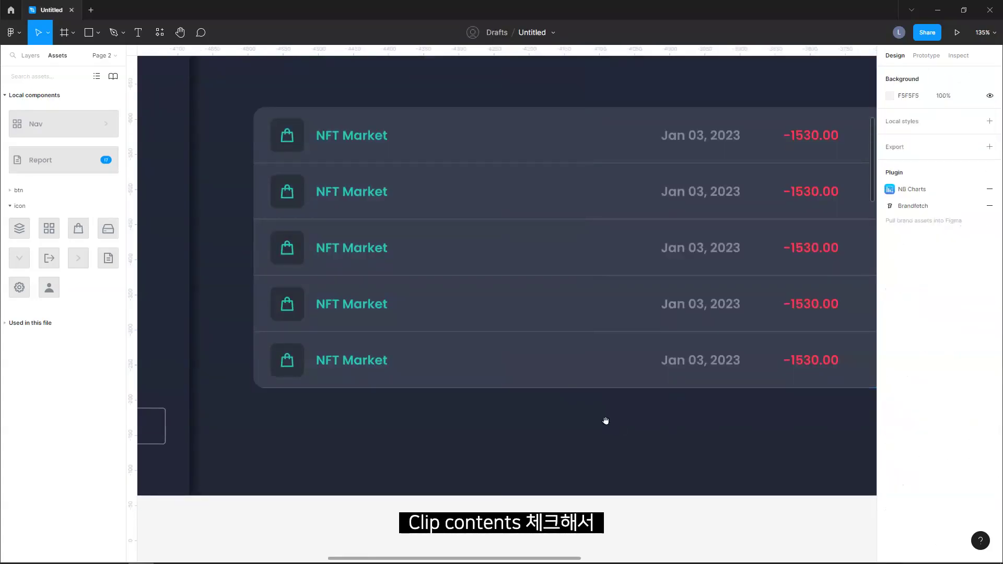
pyautogui.moveTo(606, 421); pyautogui.dragTo(475, 440)
pyautogui.moveTo(595, 419); pyautogui.dragTo(661, 409)
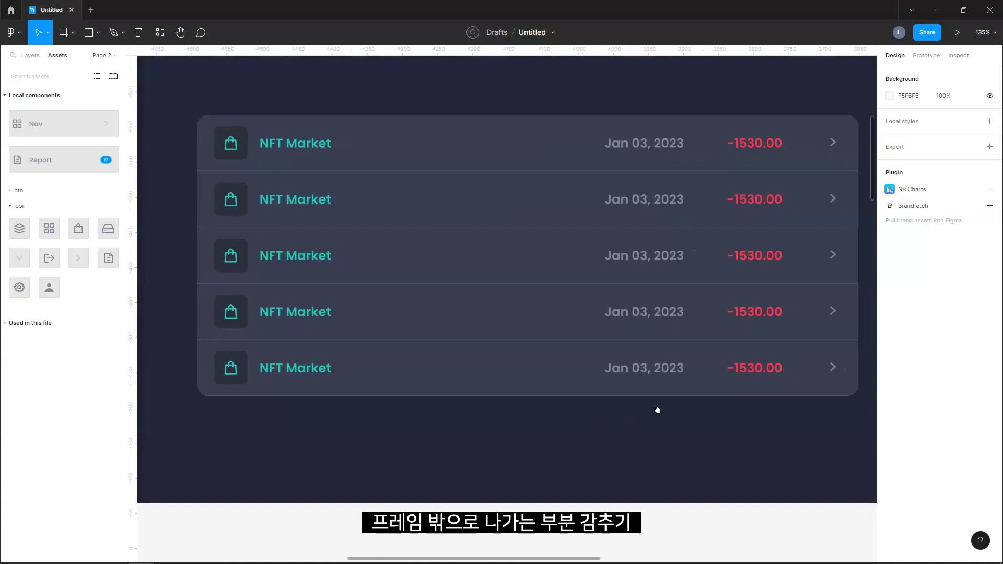
pyautogui.click(690, 397)
pyautogui.click(678, 426)
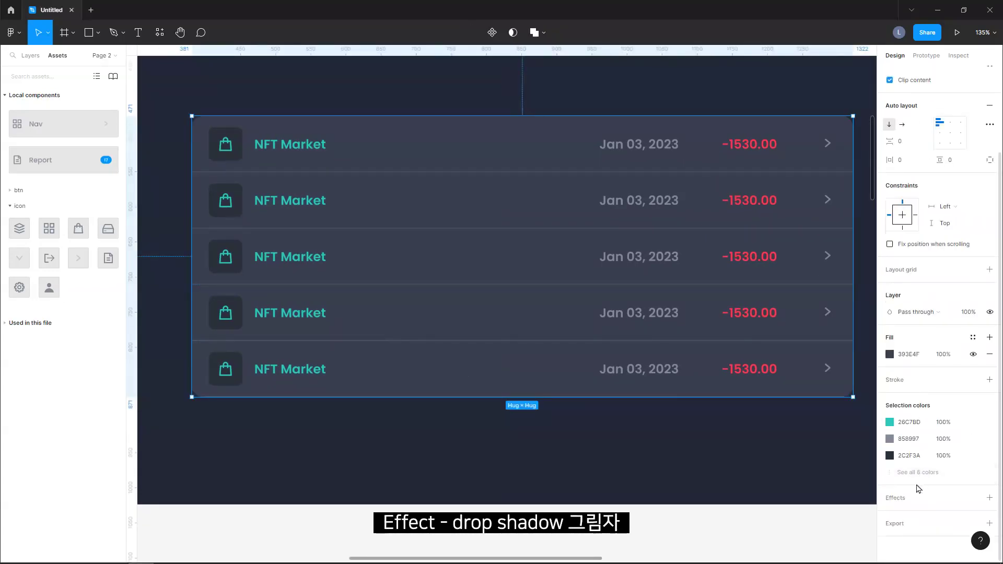
# Add a drop shadow to the list frame with X 0, Y 4, blur 20 and 35% opacity in black
pyautogui.click(916, 496)
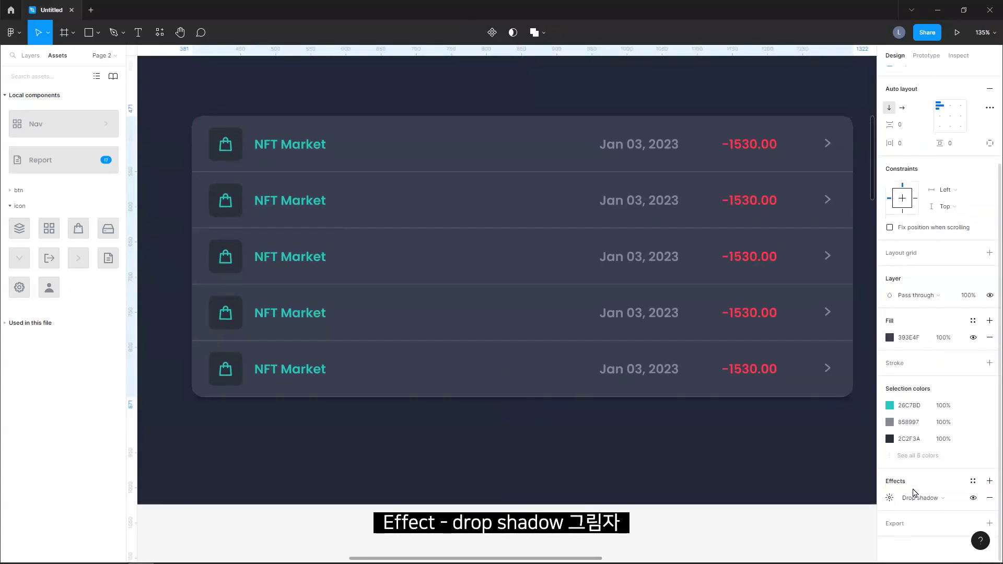
pyautogui.click(890, 498)
pyautogui.click(783, 511)
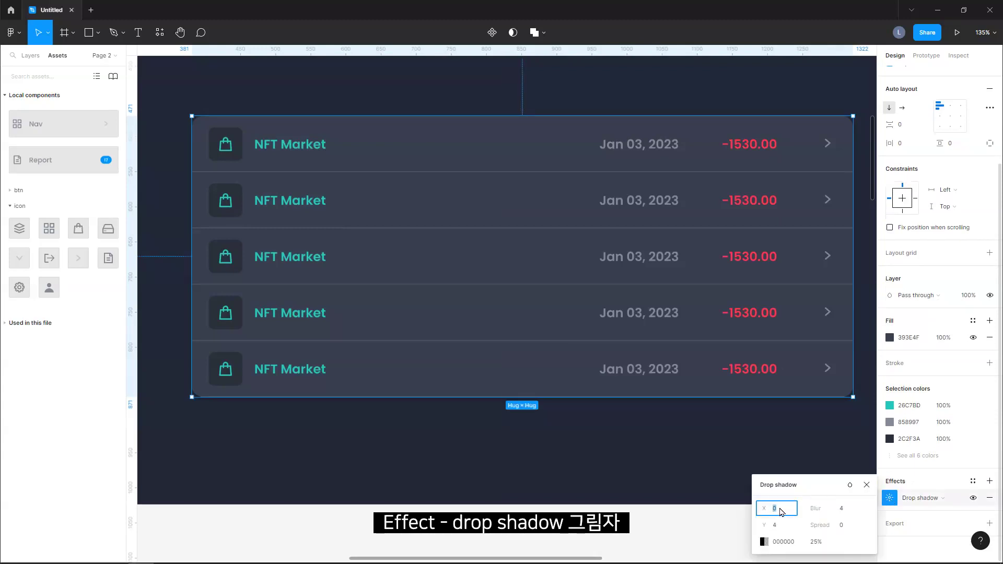
pyautogui.click(783, 512)
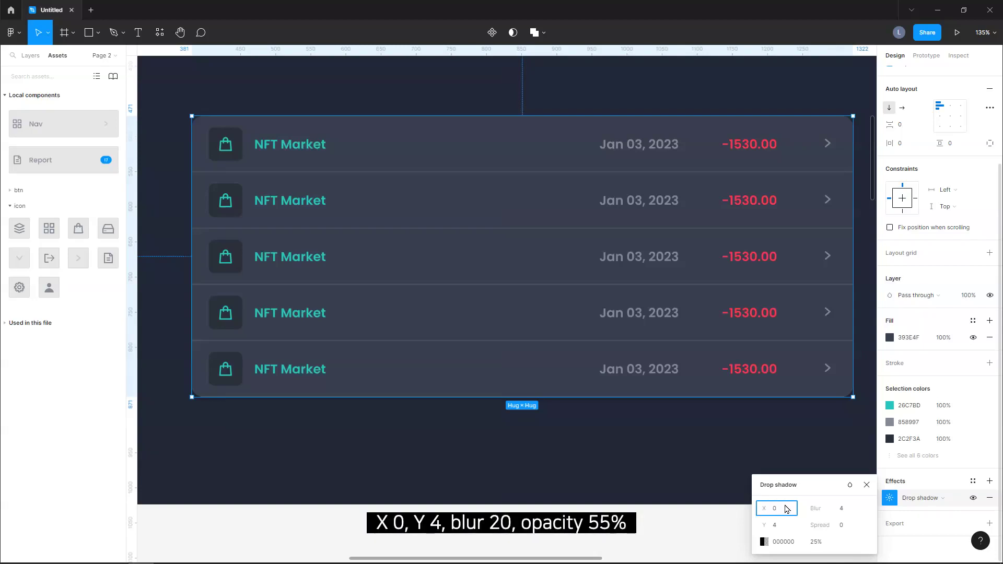
pyautogui.click(847, 512)
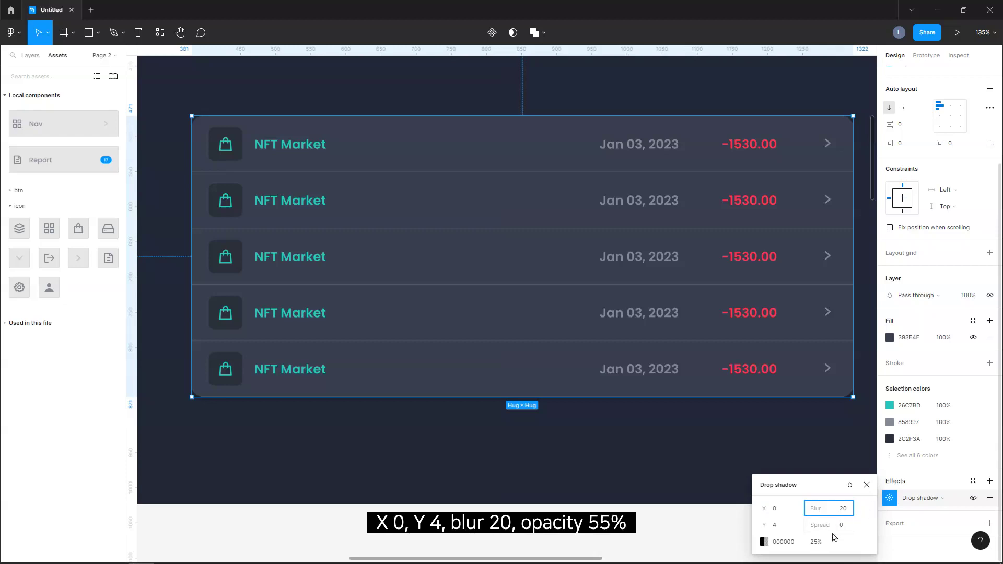
pyautogui.click(822, 545)
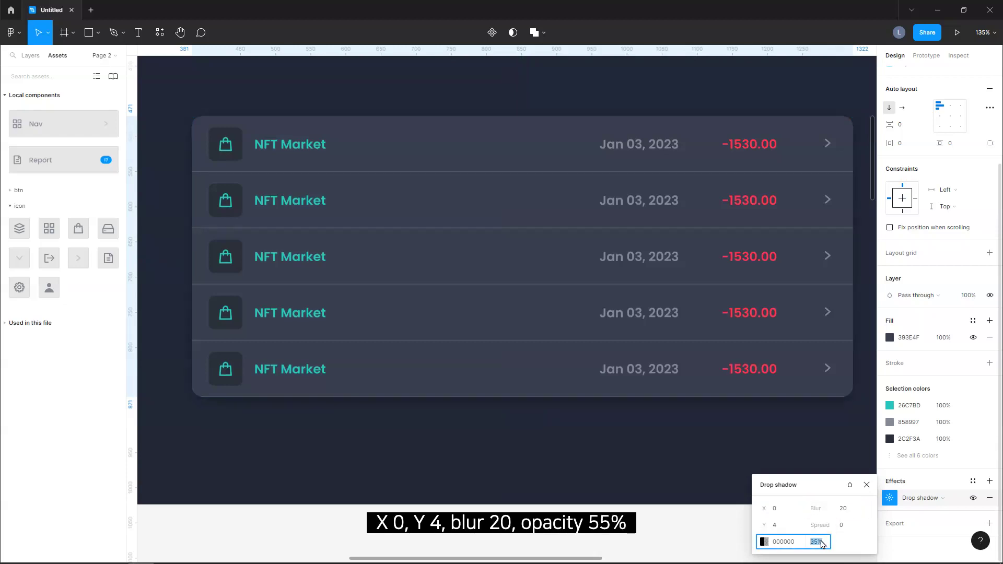
pyautogui.click(683, 430)
pyautogui.scroll(-3, 694, 443)
pyautogui.scroll(-1, 734, 416)
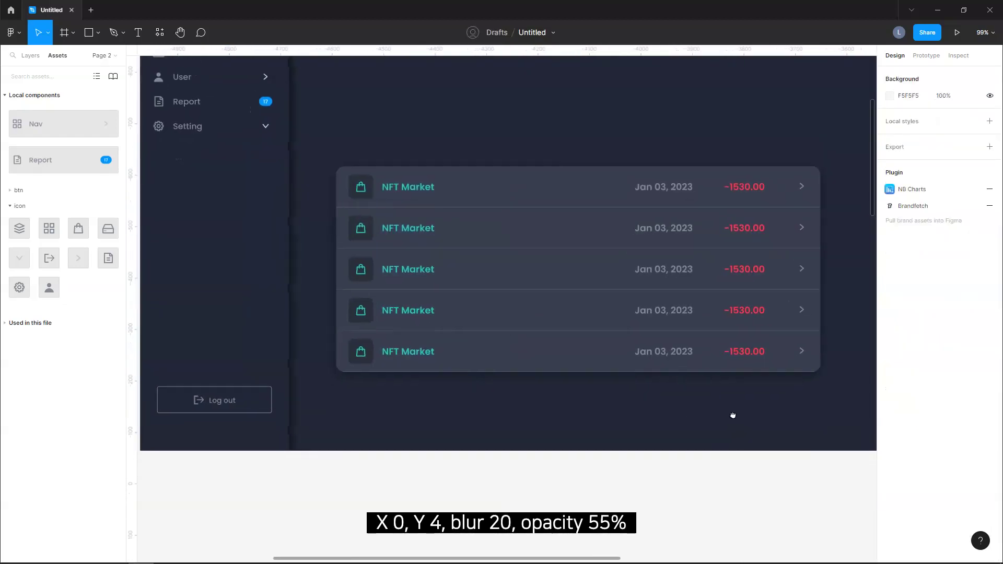